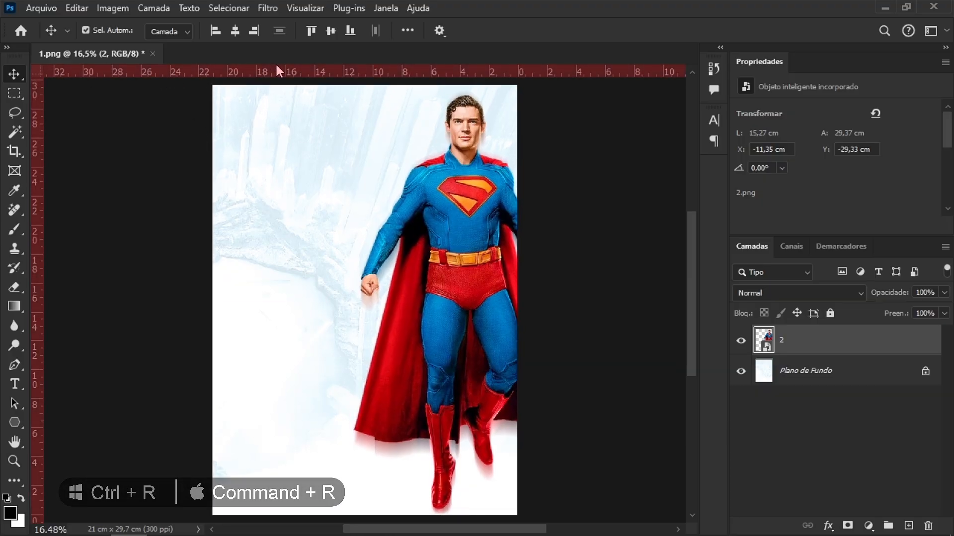
Reset the ruler origin to the canvas's upper-left corner and add a vertical guide 1 cm inside its left edge.
scroll(177, 96, up, 10)
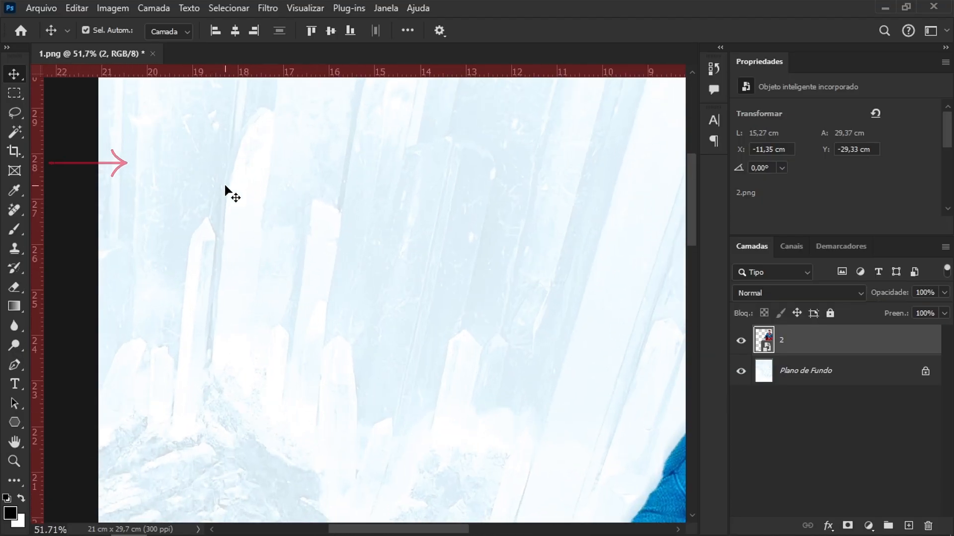
double_click(38, 71)
drag(40, 118, 144, 104)
scroll(183, 79, up, 2)
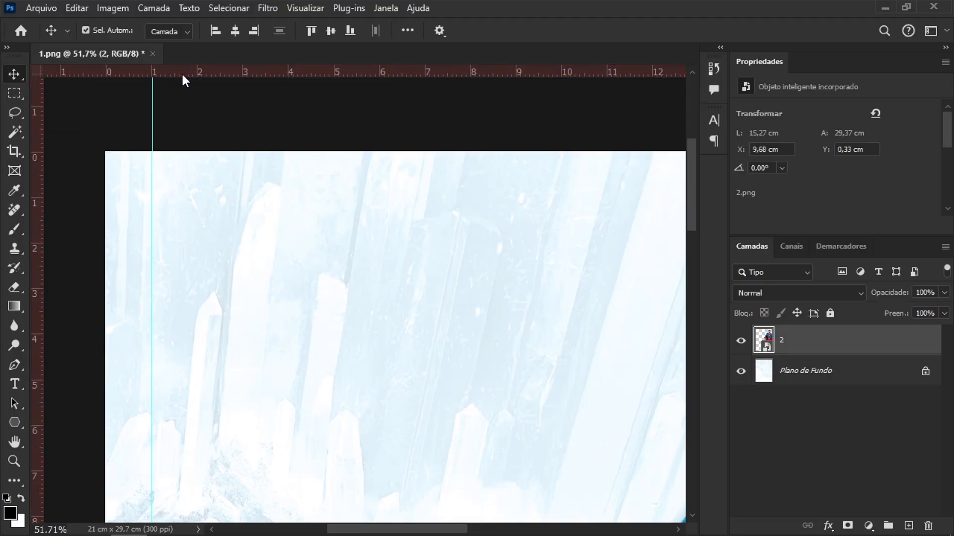
Add a horizontal guide 1 cm below the canvas's top edge.
drag(184, 74, 170, 196)
scroll(244, 319, down, 8)
scroll(105, 434, up, 8)
drag(159, 75, 181, 456)
scroll(504, 187, down, 5)
scroll(504, 188, up, 8)
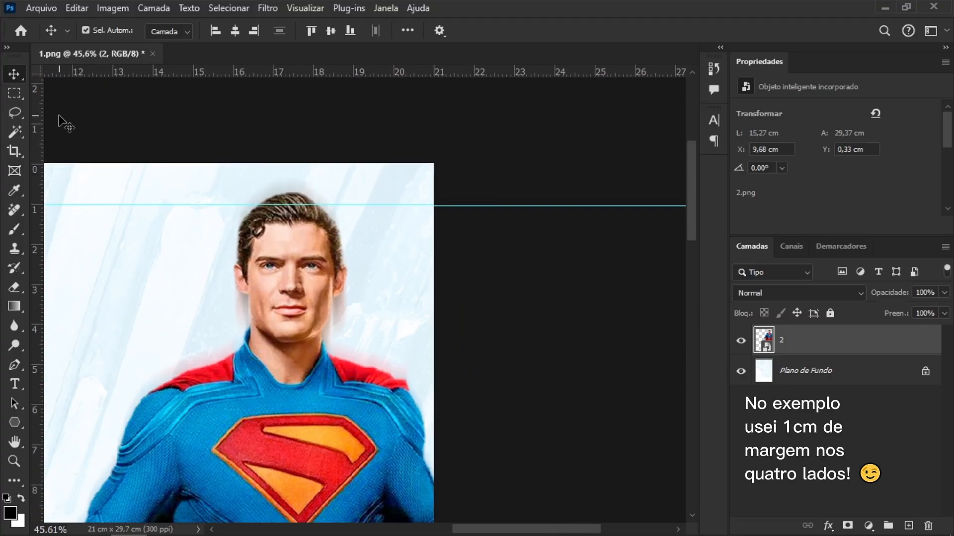
Add guides 1 cm inside the canvas's right and bottom edges to complete the margins.
drag(37, 119, 275, 136)
key(ctrl+0)
scroll(315, 132, up, 8)
drag(357, 452, 346, 103)
drag(329, 503, 556, 315)
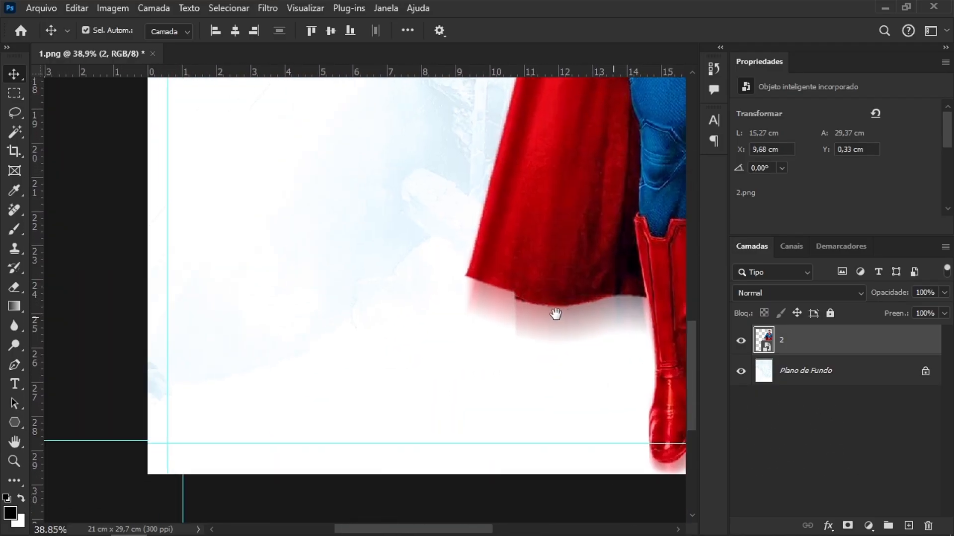
drag(447, 87, 444, 418)
drag(538, 105, 377, 358)
key(ctrl+0)
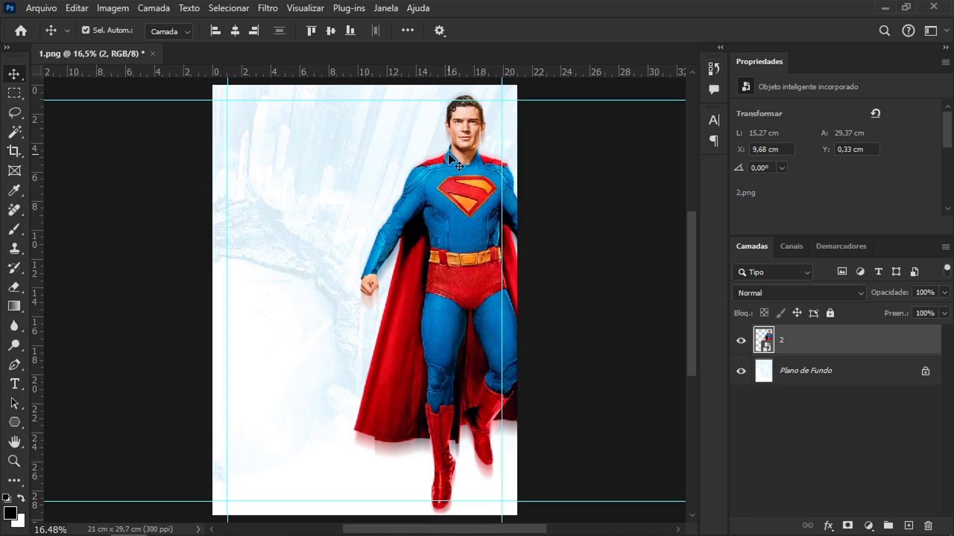
Nudge the Superman layer to the right to X 9,88 cm.
key(Right)
key(Right)
key(Right)
key(Right)
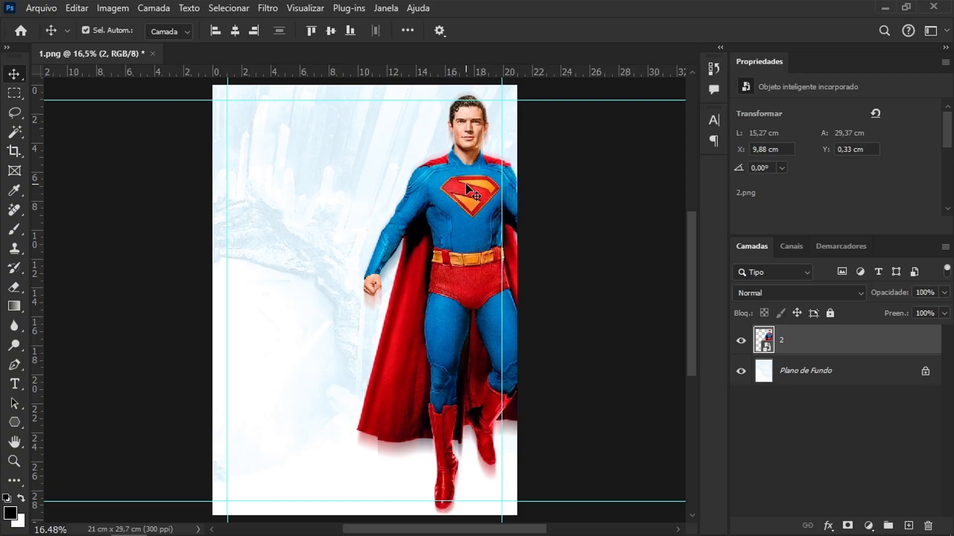
drag(467, 191, 418, 214)
key(ctrl+z)
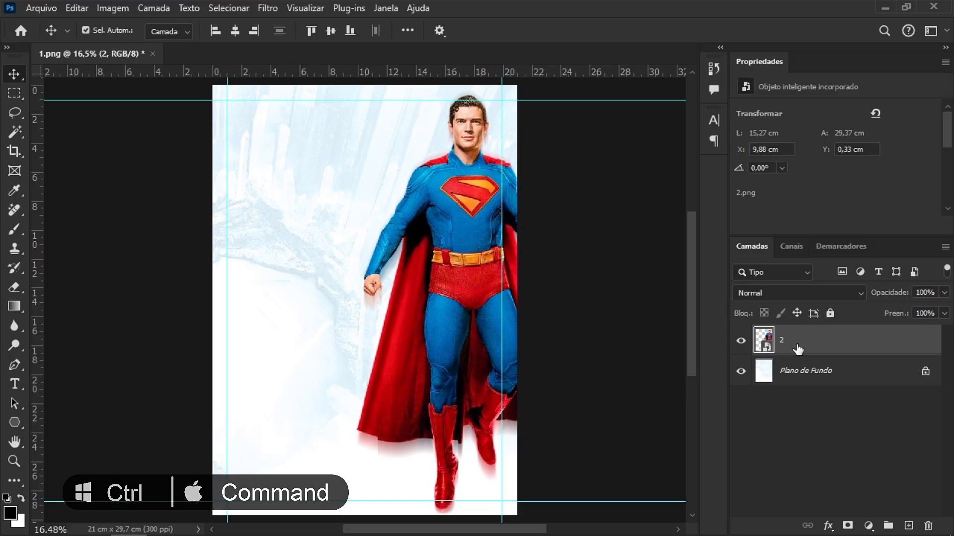
Load the outline of the Superman figure on layer 2 as a selection.
ctrl+click(763, 339)
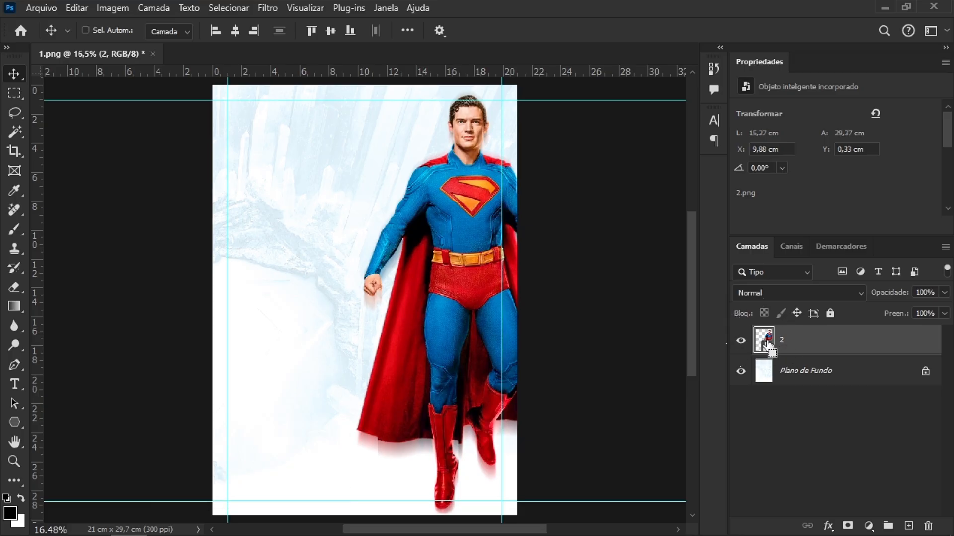
ctrl+click(765, 341)
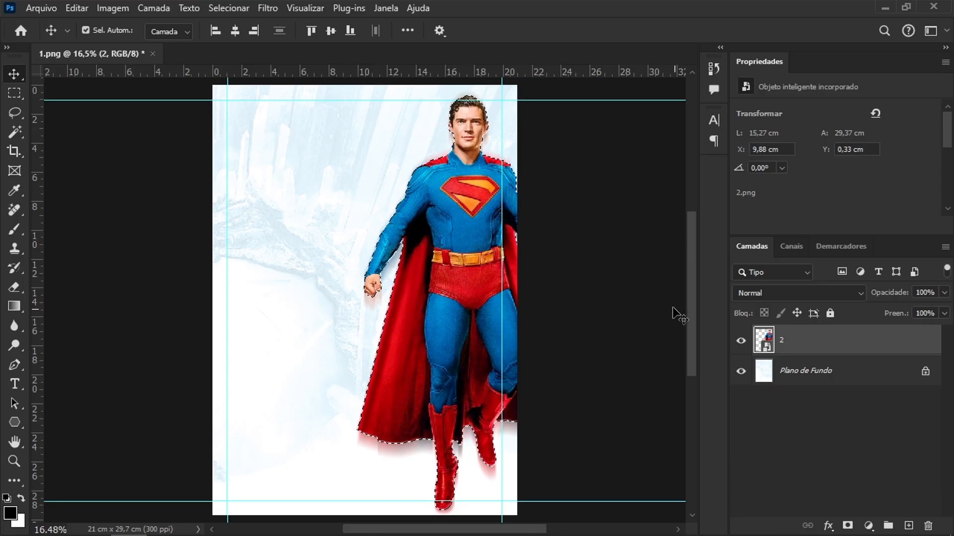
Examine the selection outline around the figure from the upper body down to the boots.
scroll(437, 212, up, 7)
drag(471, 183, 388, 276)
scroll(394, 242, up, 6)
drag(395, 241, 386, 346)
drag(379, 464, 398, 149)
drag(359, 326, 381, 147)
scroll(381, 148, down, 6)
drag(353, 472, 366, 281)
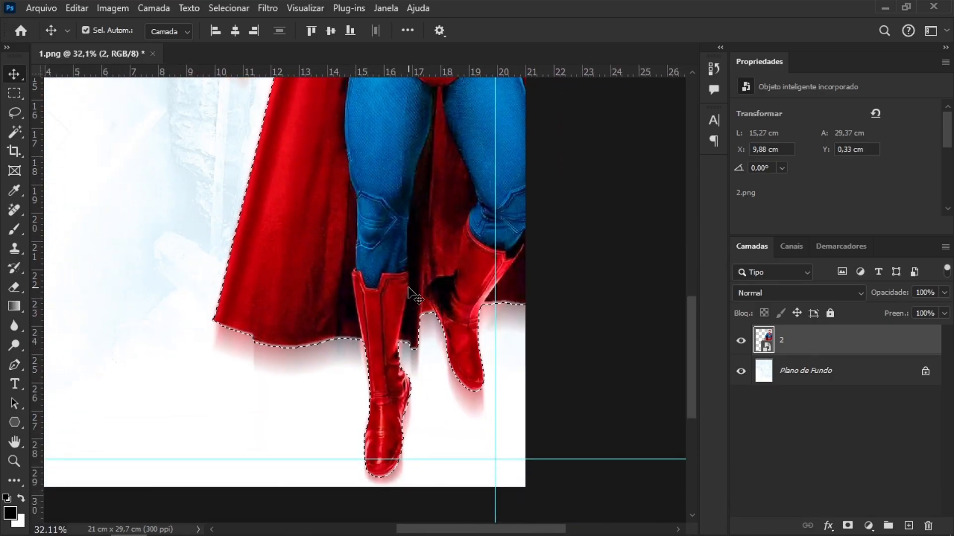
key(ctrl+0)
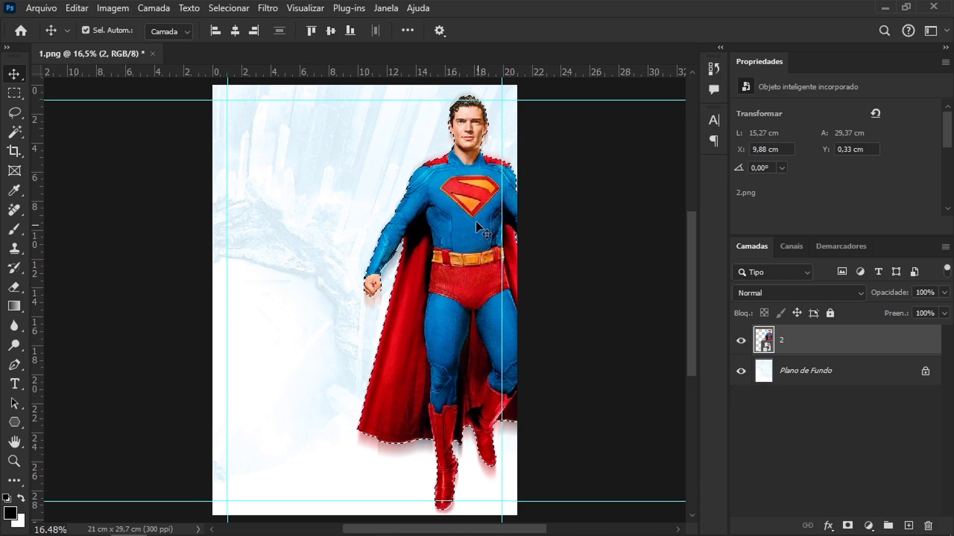
Expand the figure selection by 60 pixels.
click(220, 8)
mouse_move(302, 233)
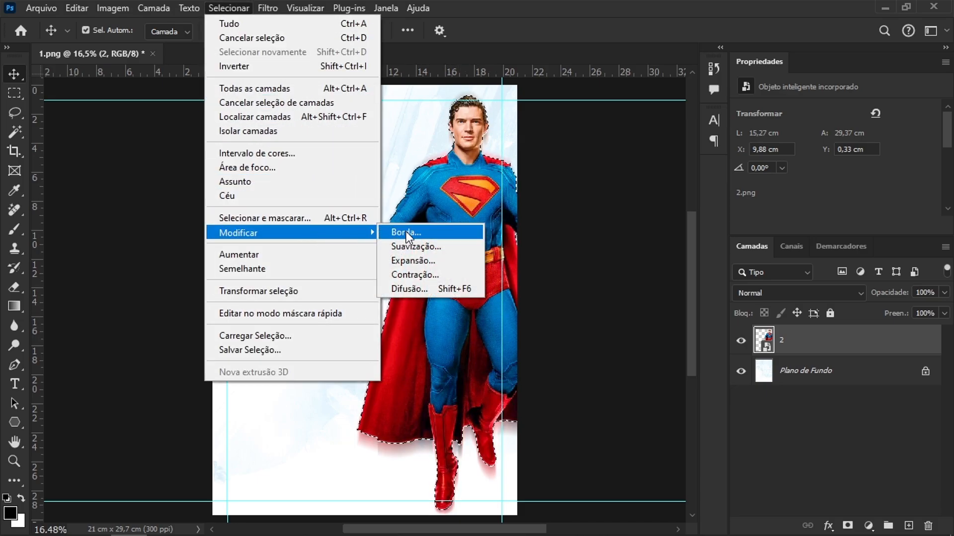
click(452, 260)
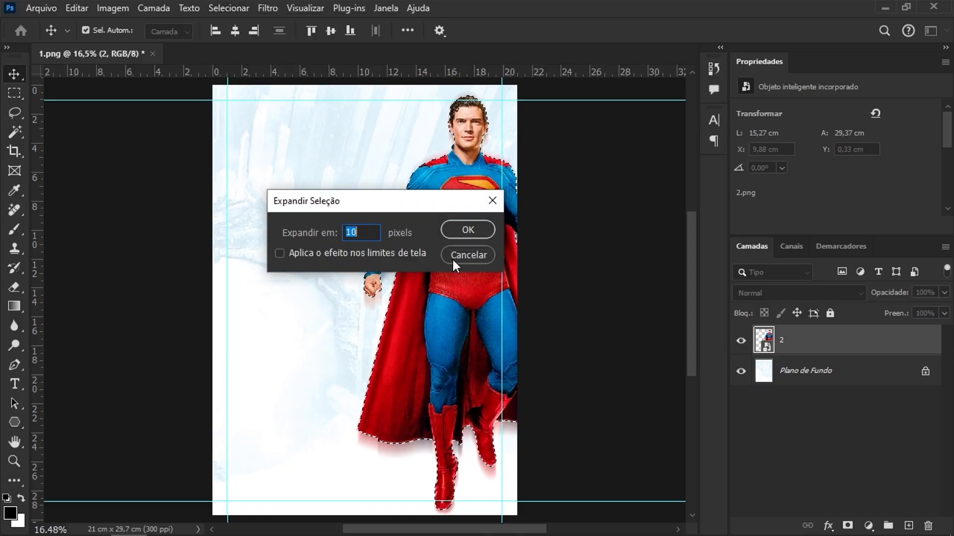
drag(421, 197, 436, 226)
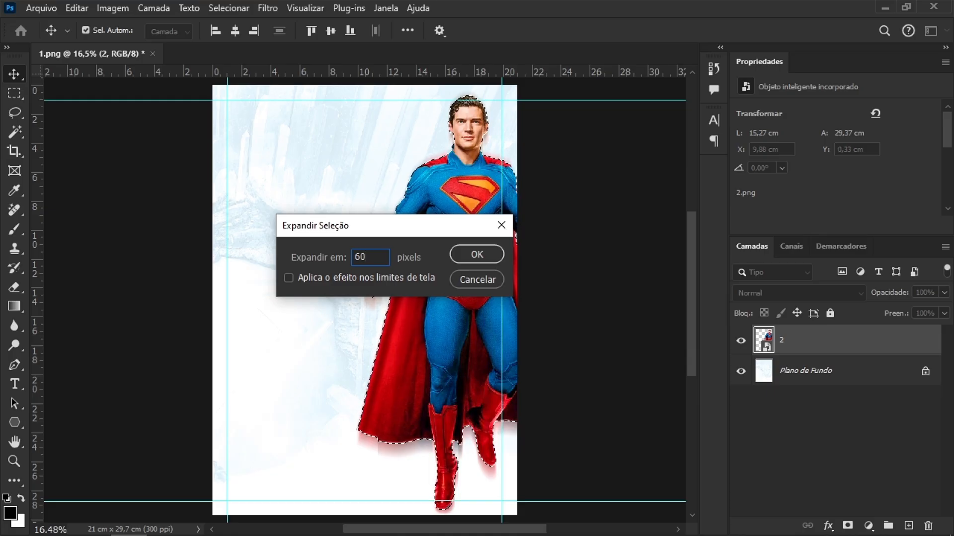
click(463, 251)
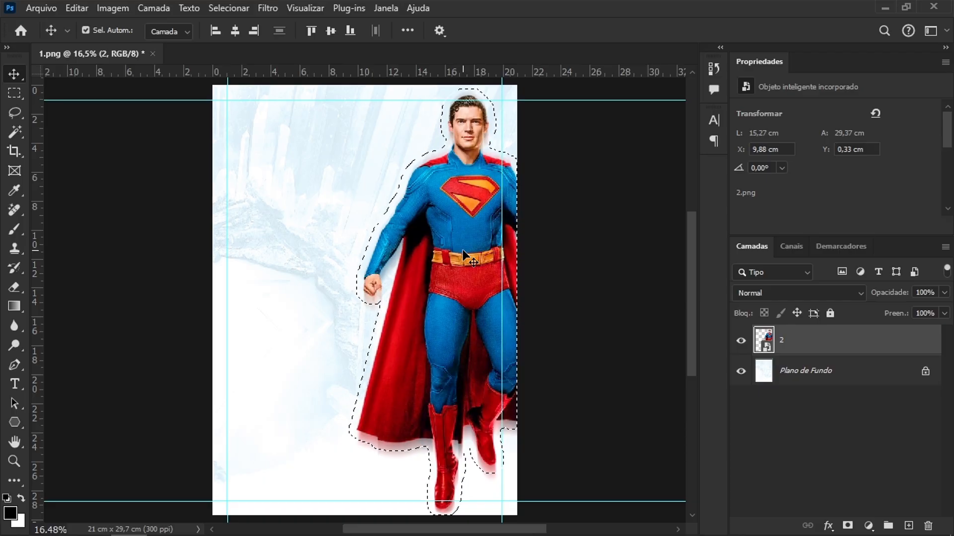
Invert the expanded selection so the area surrounding the figure is selected.
scroll(462, 251, up, 2)
scroll(461, 252, up, 1)
drag(330, 348, 340, 162)
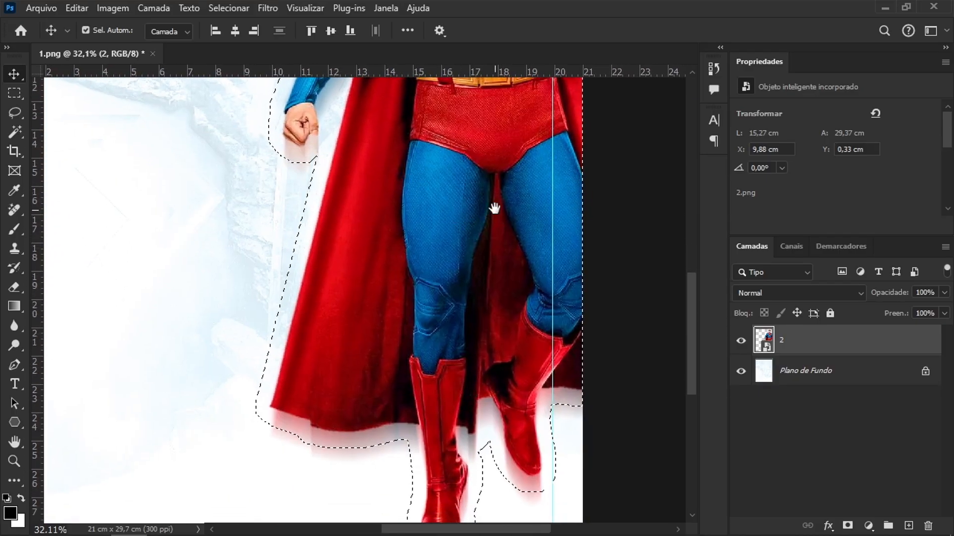
drag(494, 209, 431, 243)
scroll(430, 243, down, 3)
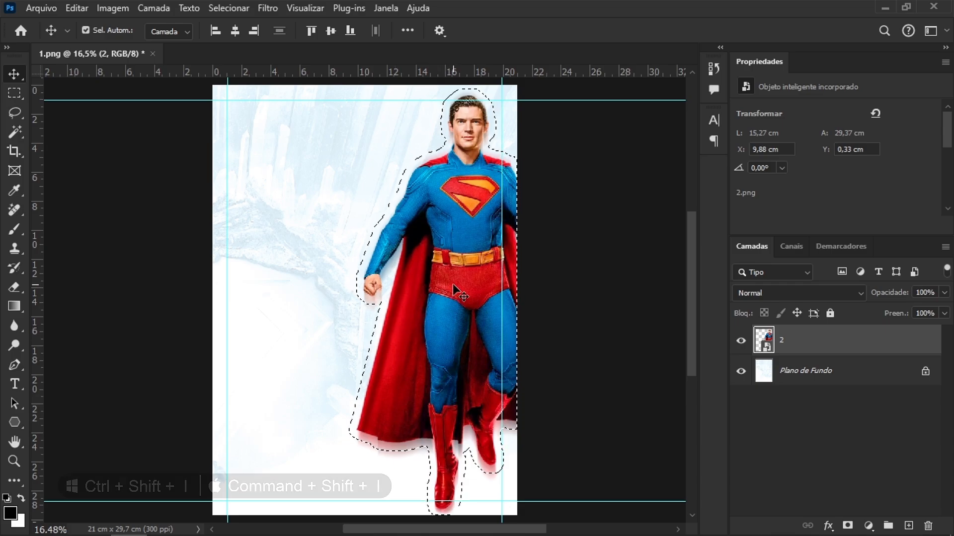
key(ctrl+shift+i)
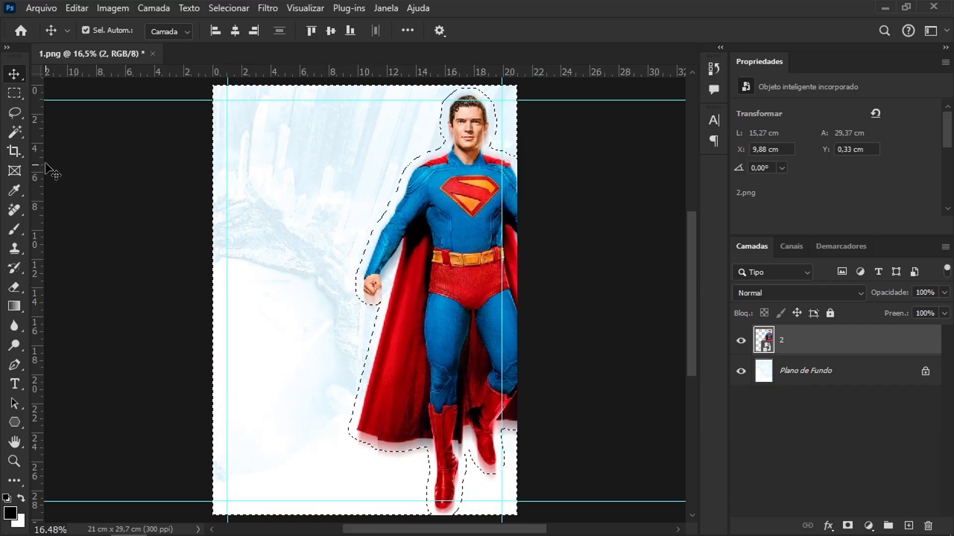
Intersect the selection with a rectangular marquee of about 16,1 × 27,7 cm from the upper-left guide crossing to the bottom guide.
click(13, 94)
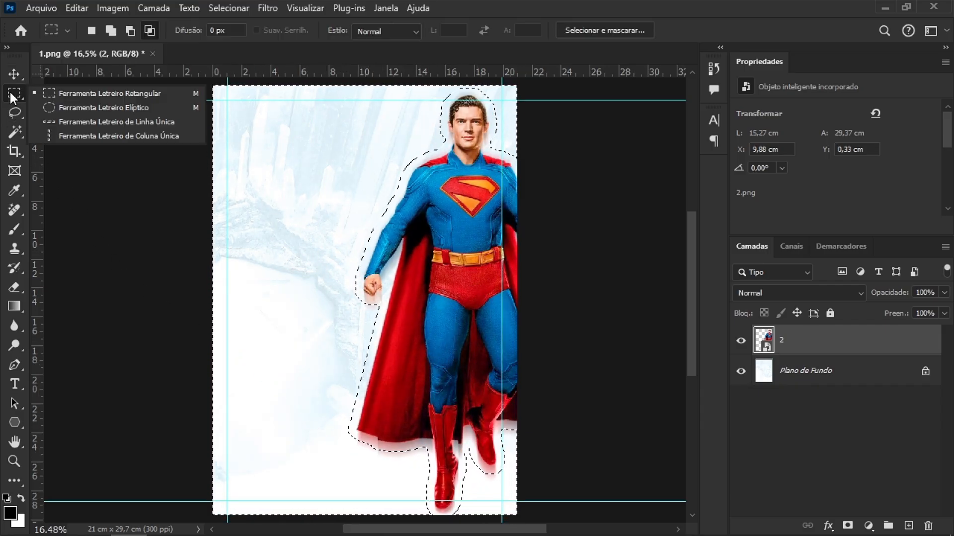
click(172, 94)
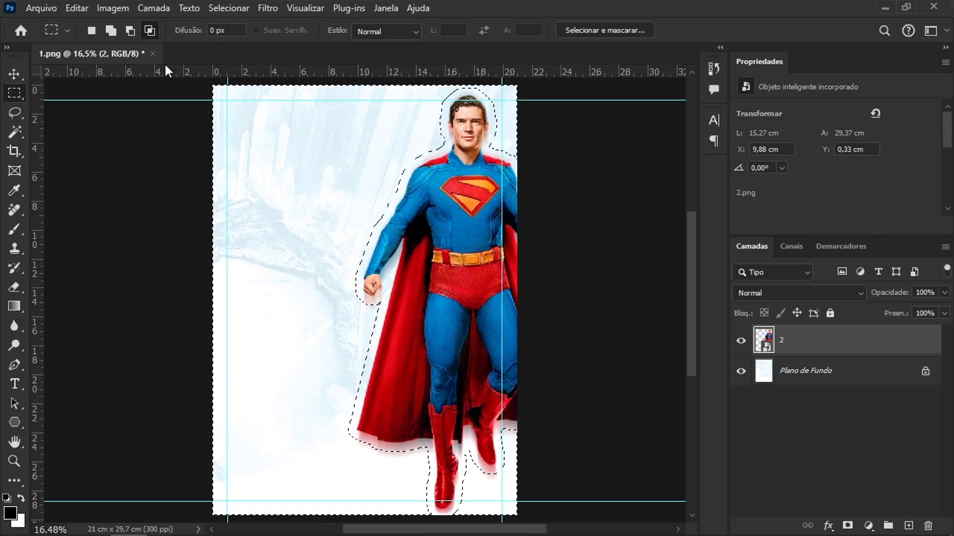
click(150, 30)
click(226, 100)
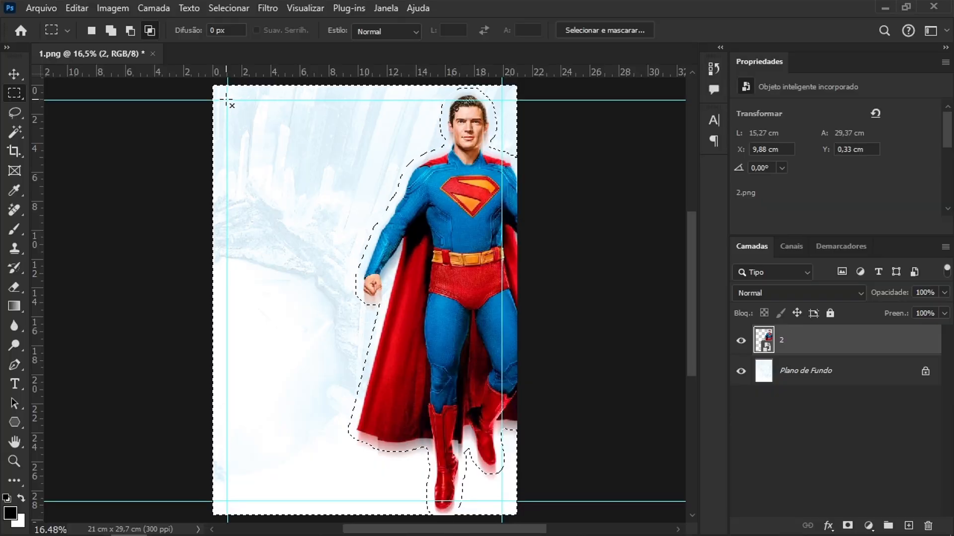
drag(226, 101, 273, 169)
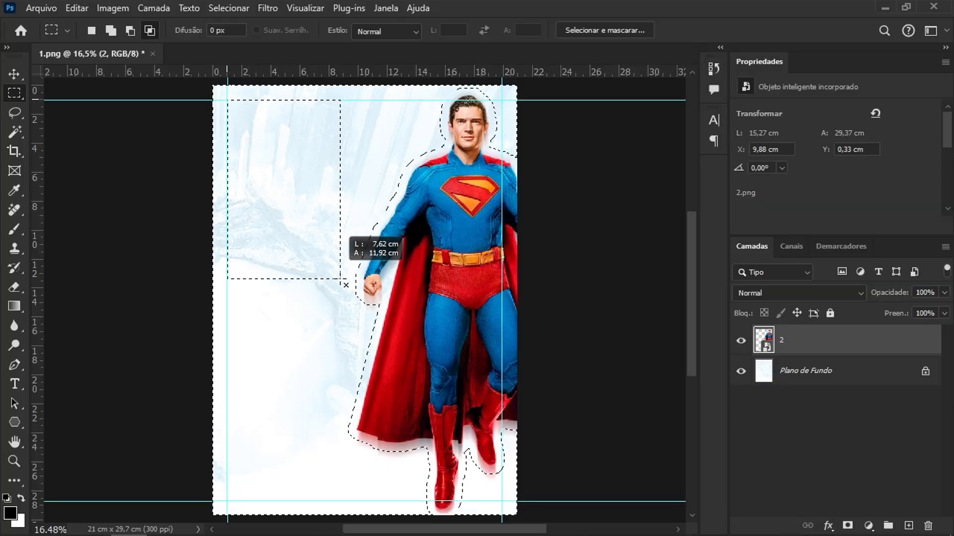
drag(341, 279, 461, 503)
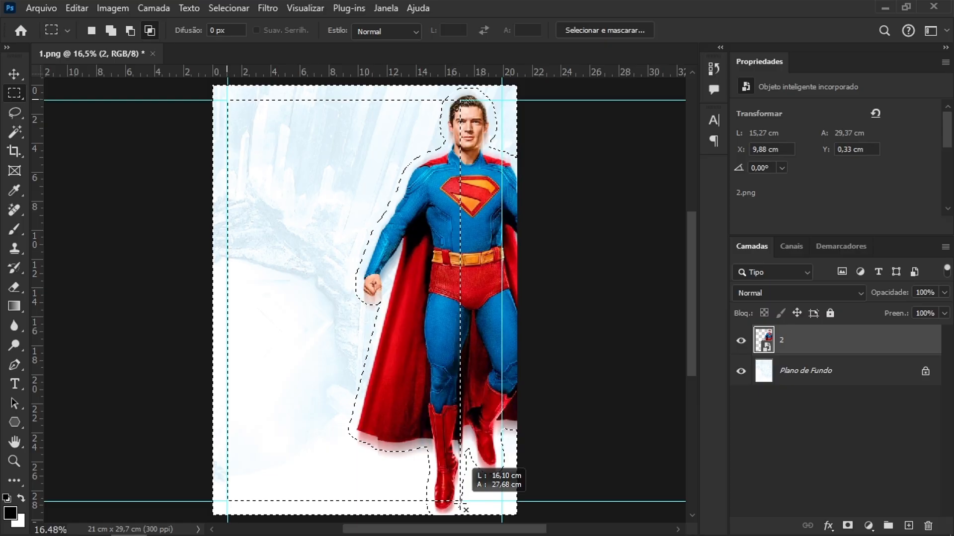
drag(459, 504, 460, 503)
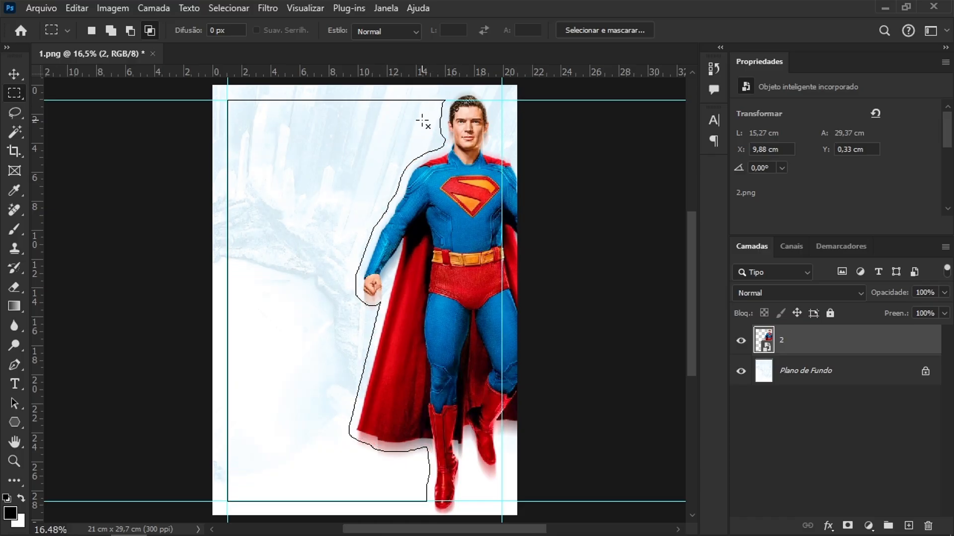
Examine the intersected selection's edge along the figure's contour and the margin guides.
scroll(417, 127, up, 5)
drag(411, 134, 411, 186)
drag(382, 338, 382, 188)
drag(323, 447, 330, 256)
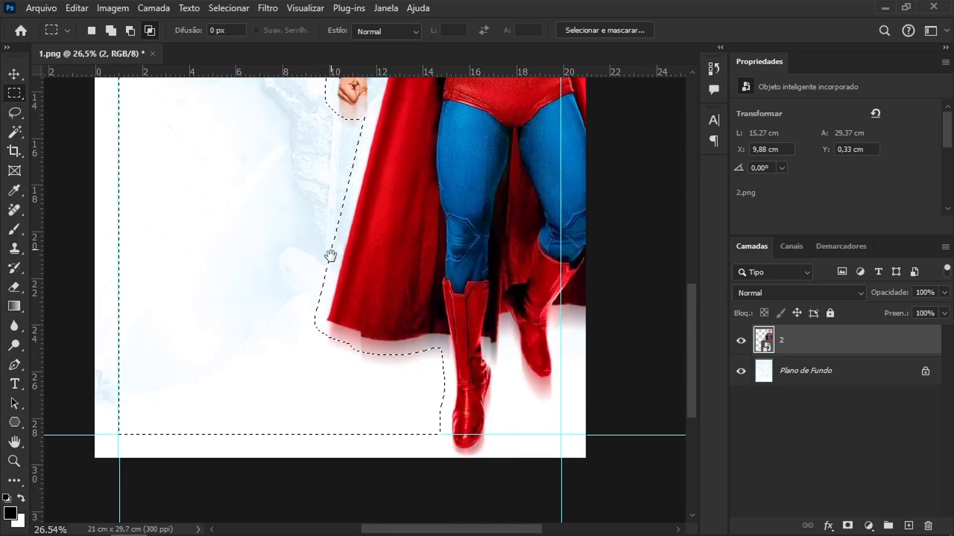
drag(313, 170, 313, 407)
drag(300, 153, 298, 245)
scroll(298, 246, down, 5)
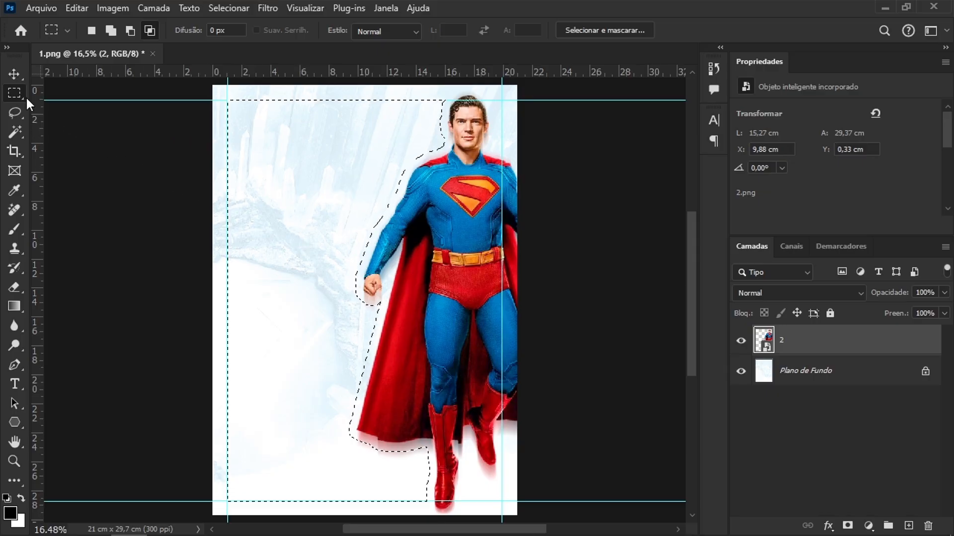
Convert the selection to a work path with a tolerance of 5,0 pixels.
right_click(294, 220)
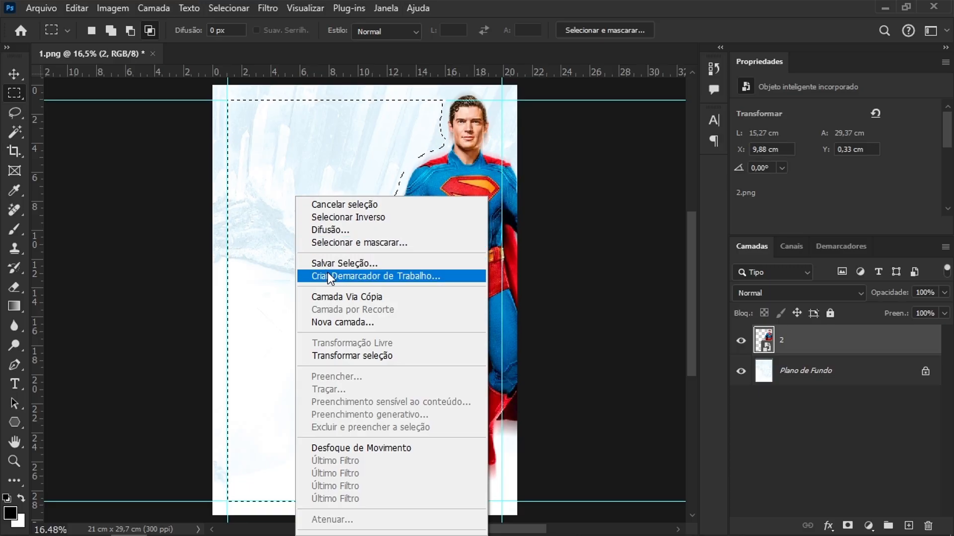
click(460, 277)
drag(425, 227, 412, 211)
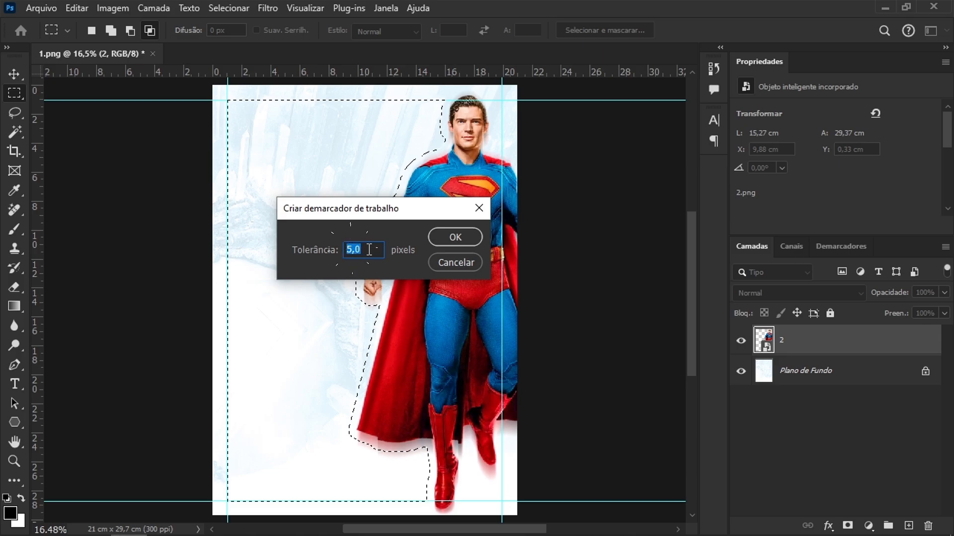
click(439, 237)
scroll(449, 213, up, 10)
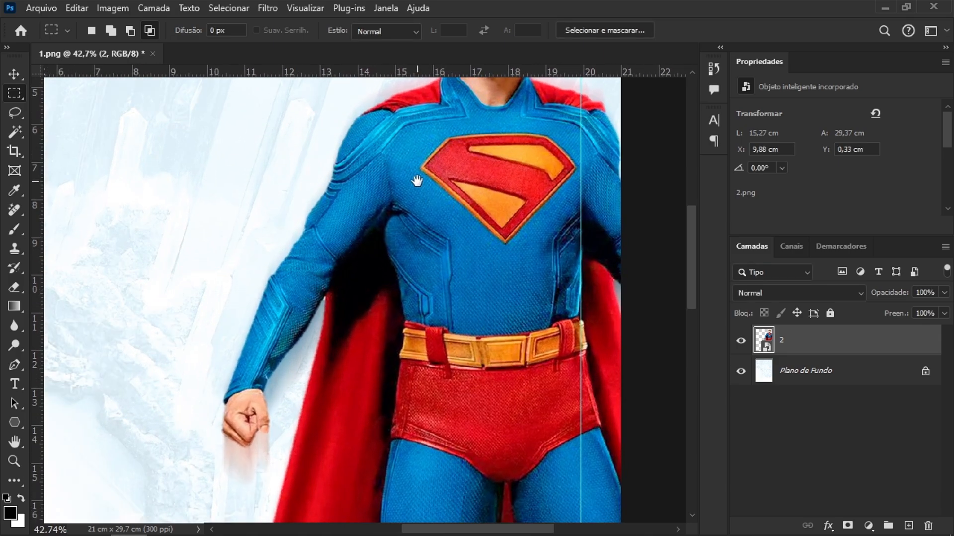
drag(418, 182, 317, 212)
scroll(365, 279, down, 10)
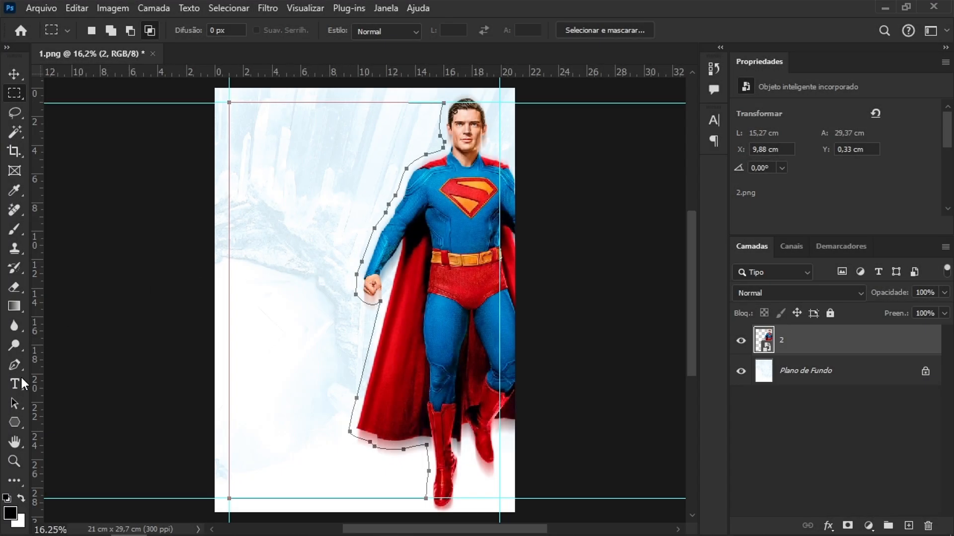
Place paragraph text inside the work path, keeping the Lorem ipsum placeholder with the insertion point at its end.
click(14, 384)
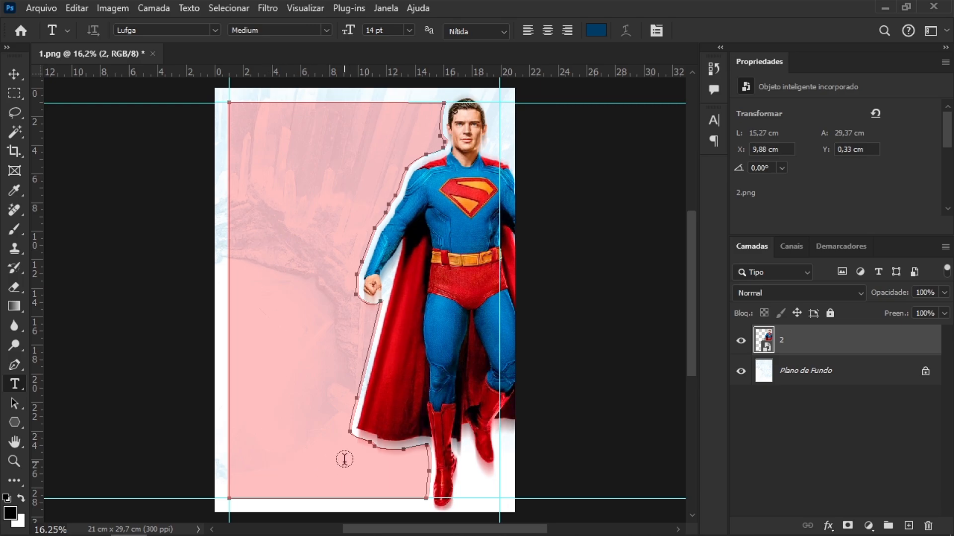
click(242, 115)
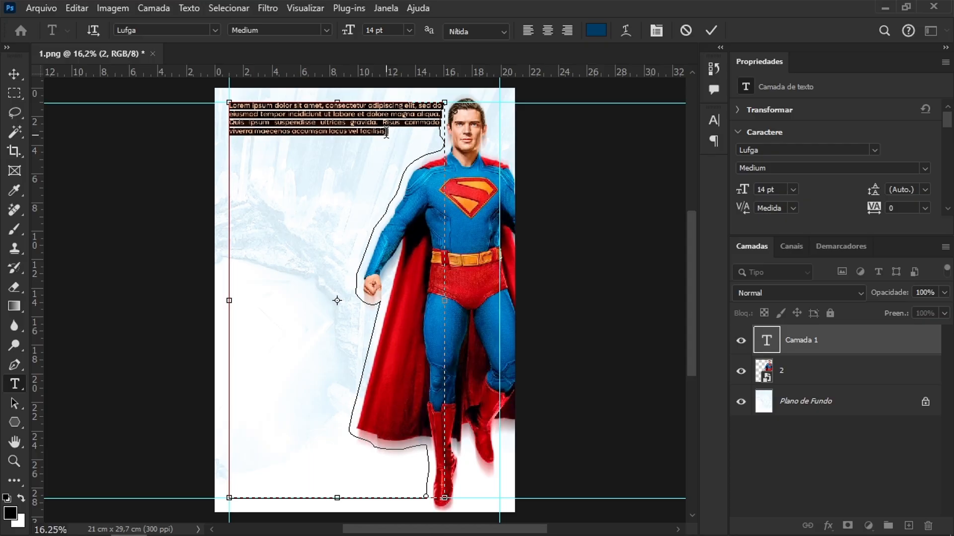
click(386, 132)
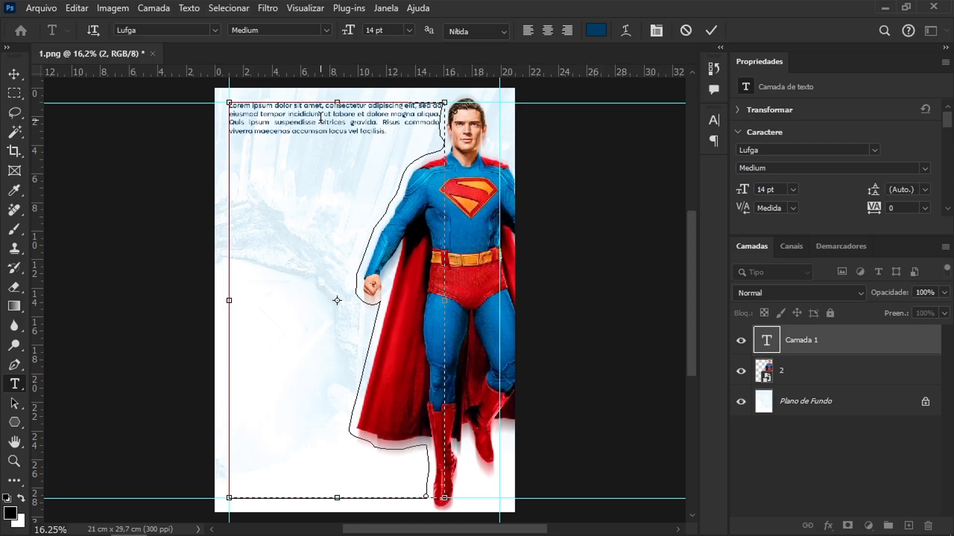
scroll(386, 132, up, 5)
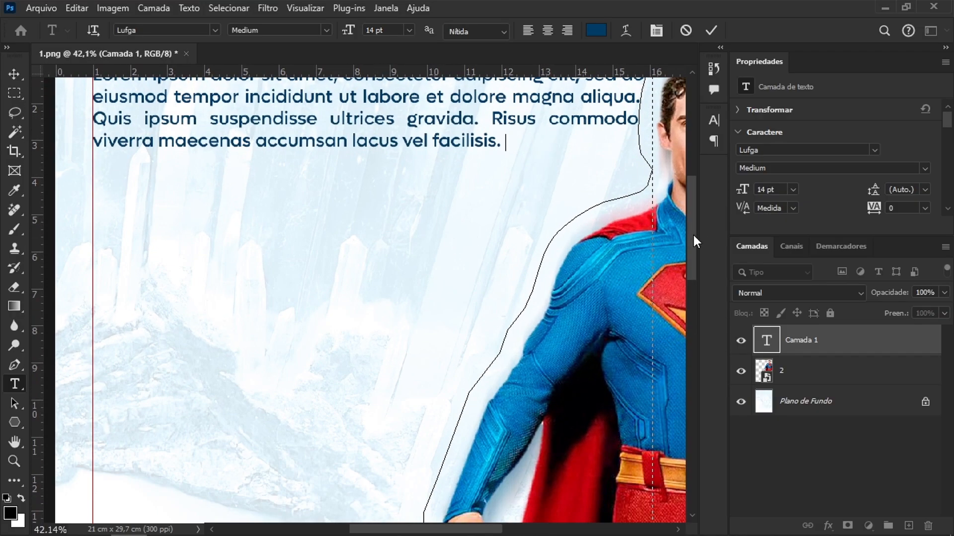
drag(694, 242, 700, 204)
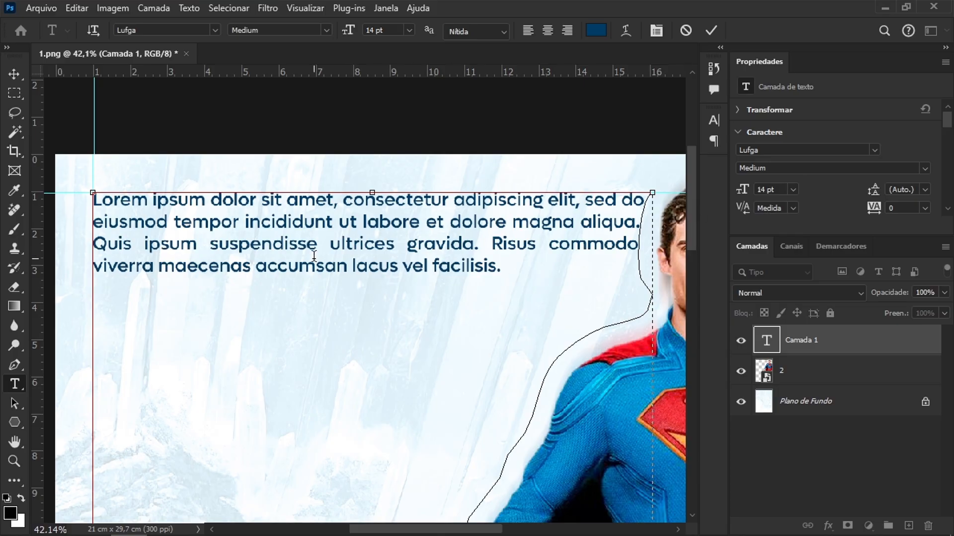
Fill the path around the figure with placeholder text by pasting Lorem Ipsum twice after the existing sentences, and commit the text.
drag(94, 200, 201, 204)
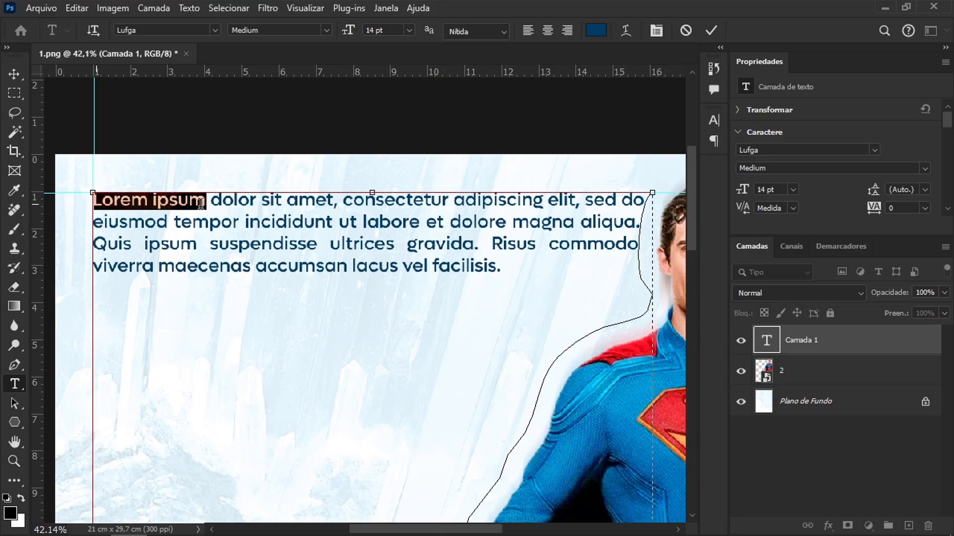
click(505, 268)
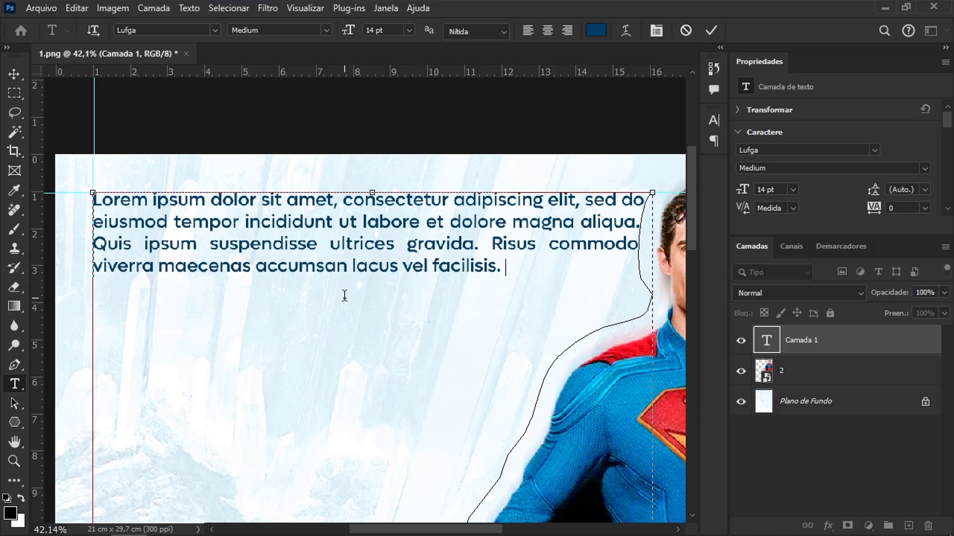
key(ctrl+0)
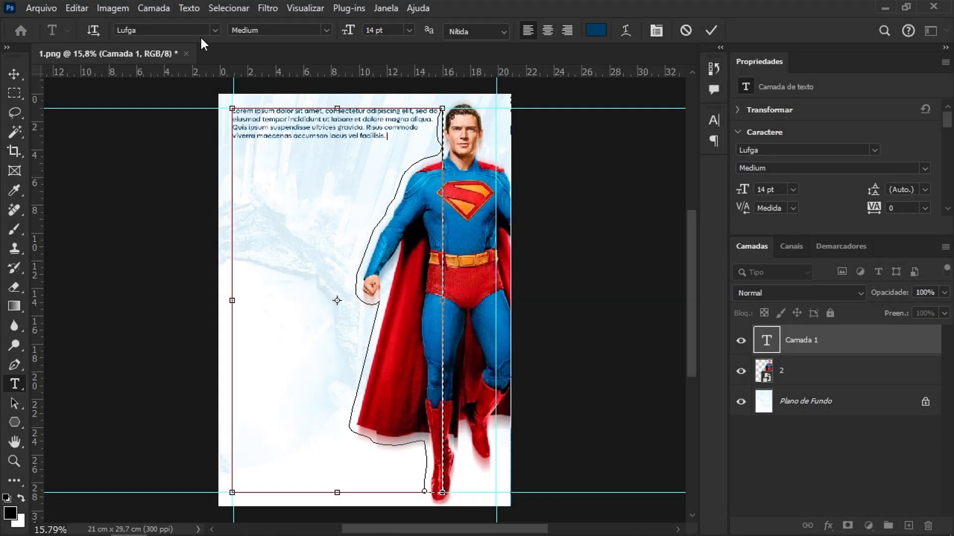
click(189, 8)
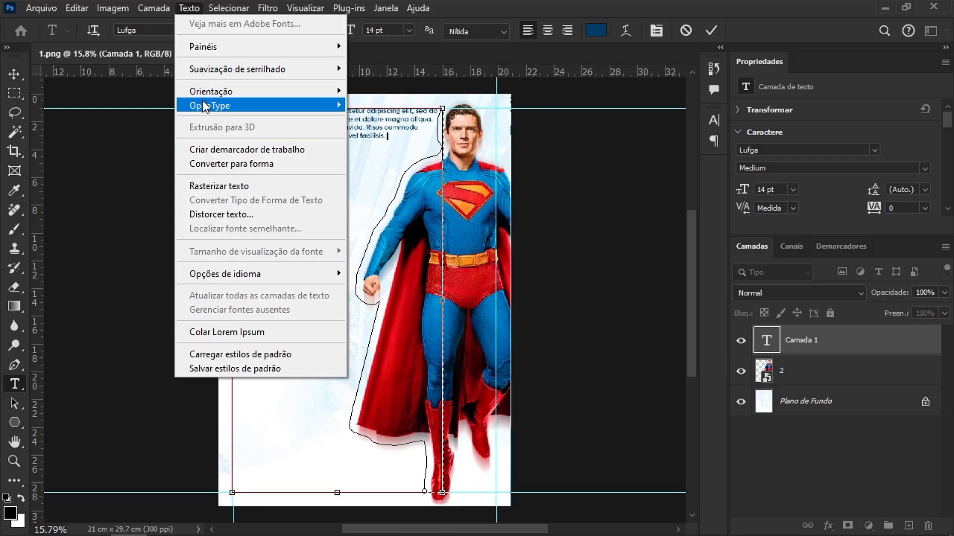
click(216, 331)
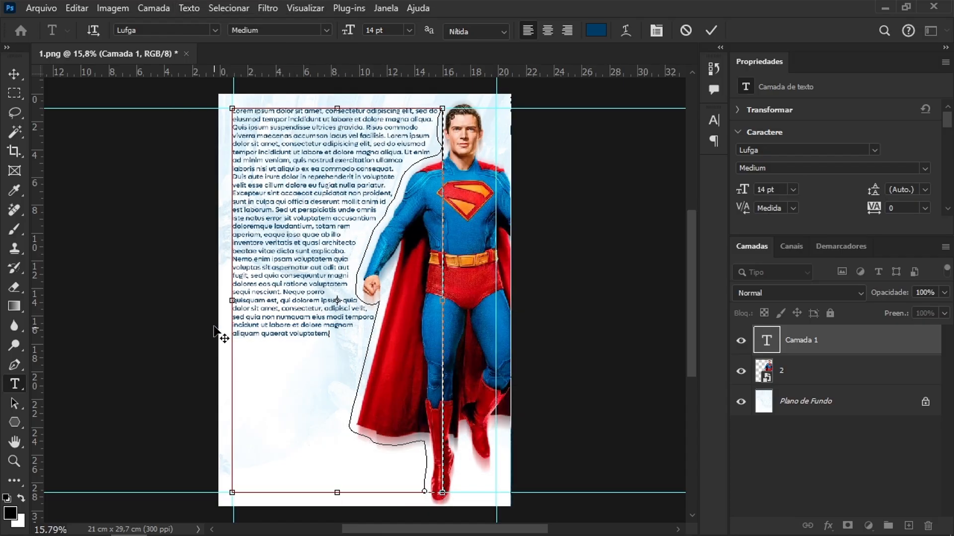
click(188, 8)
click(221, 332)
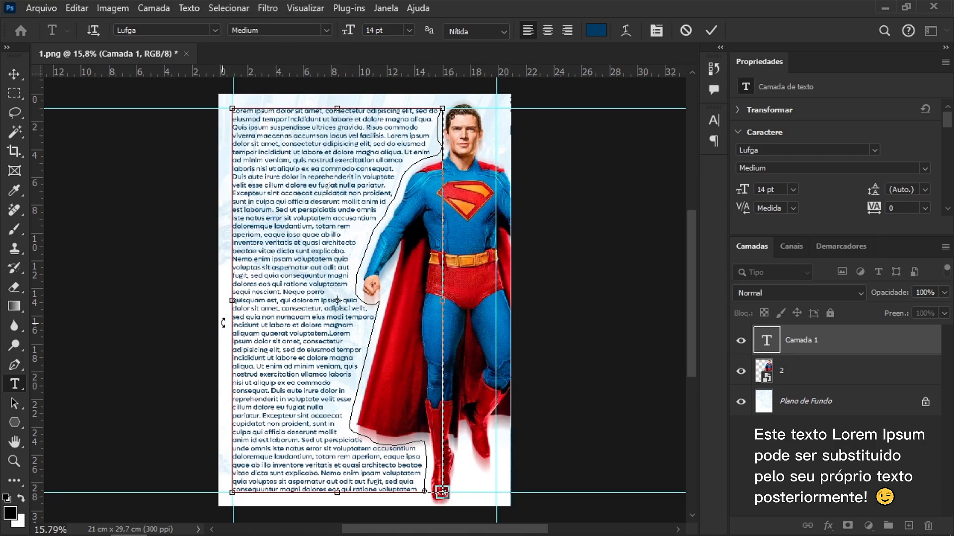
scroll(227, 307, up, 5)
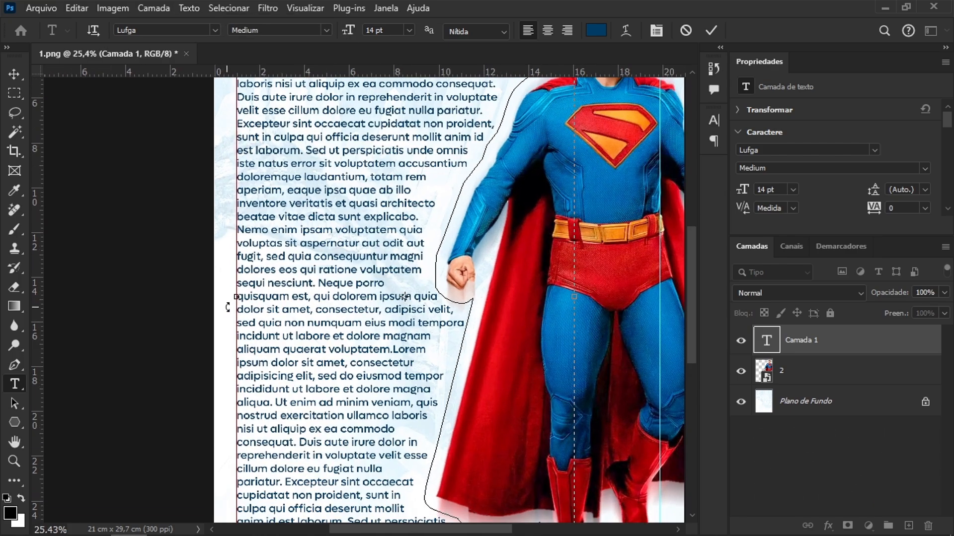
scroll(227, 307, down, 3)
key(ctrl+Return)
Examine how the placeholder text follows the figure's contour from the head to the feet.
scroll(436, 199, up, 4)
click(13, 75)
scroll(441, 176, down, 2)
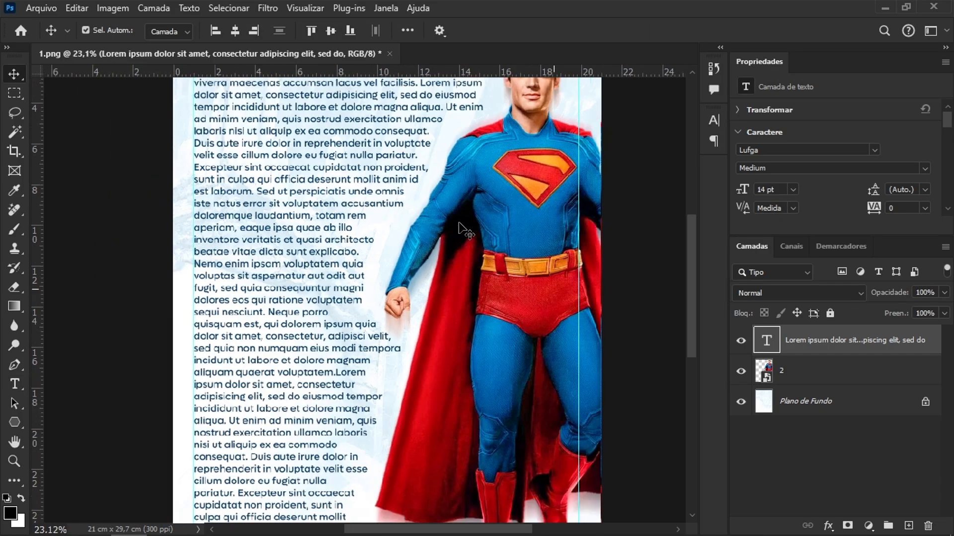
scroll(442, 260, up, 5)
scroll(445, 232, up, 3)
scroll(425, 304, down, 5)
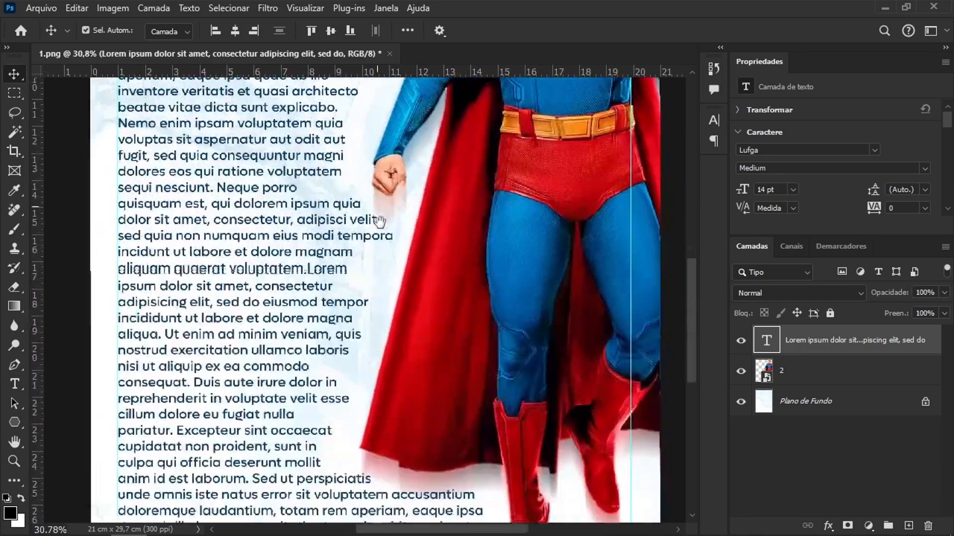
scroll(369, 228, down, 4)
scroll(370, 228, up, 2)
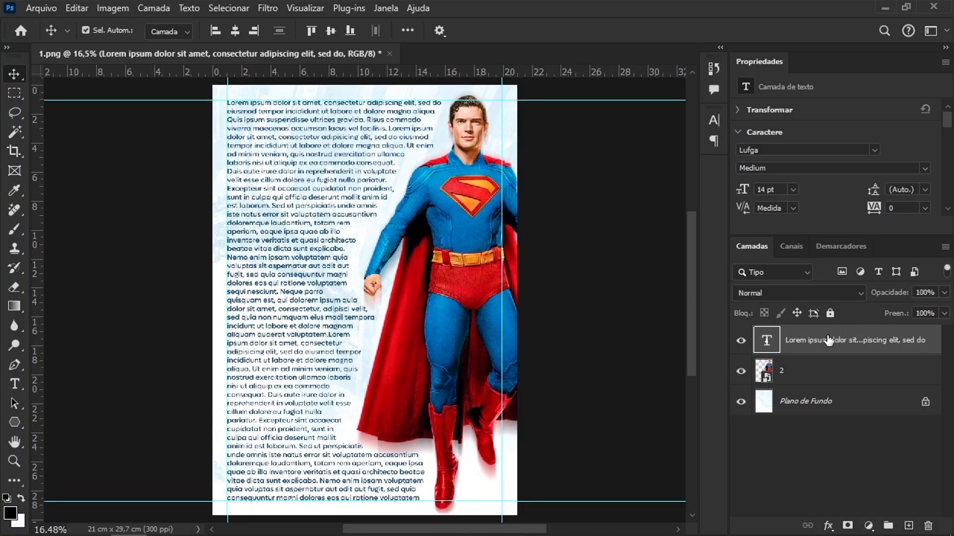
Show the character and paragraph settings for the Lorem ipsum text layer.
click(15, 386)
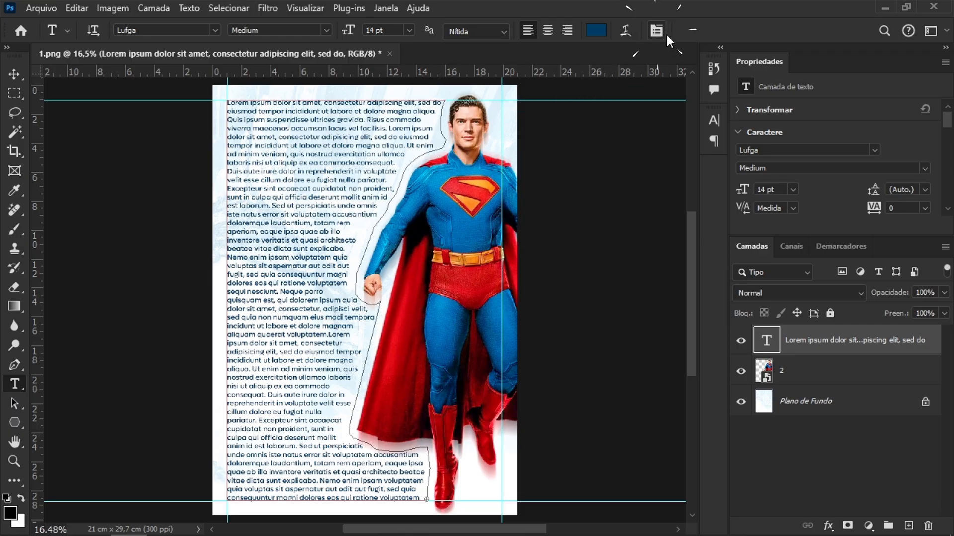
click(652, 29)
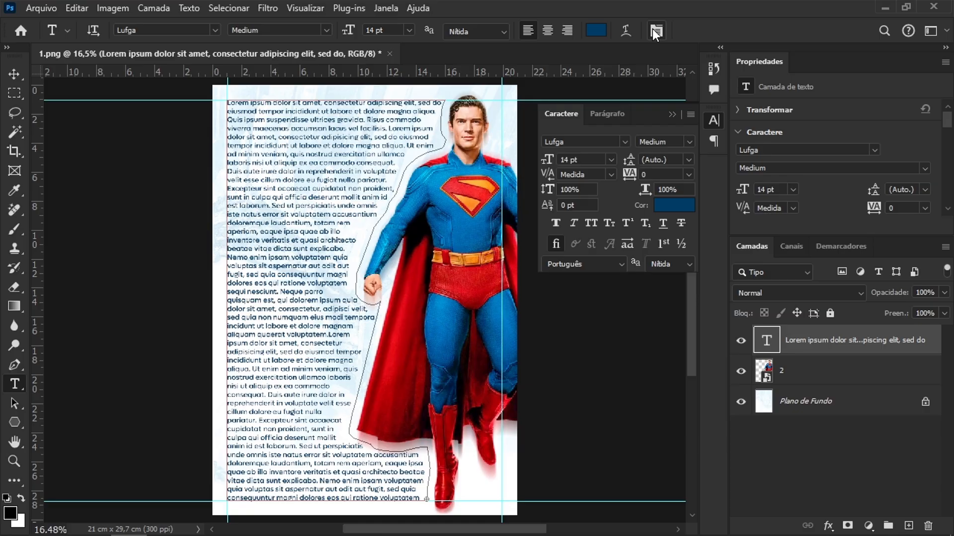
click(382, 7)
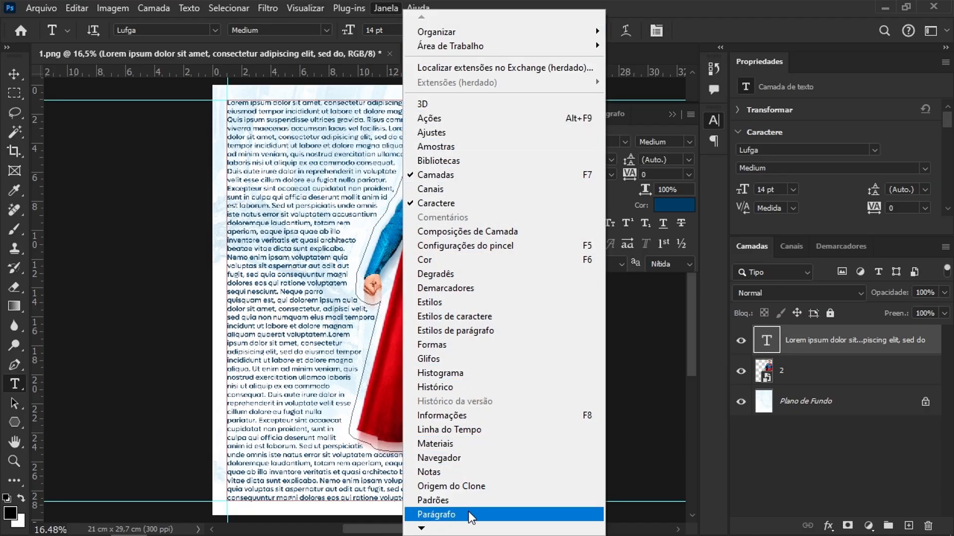
click(693, 31)
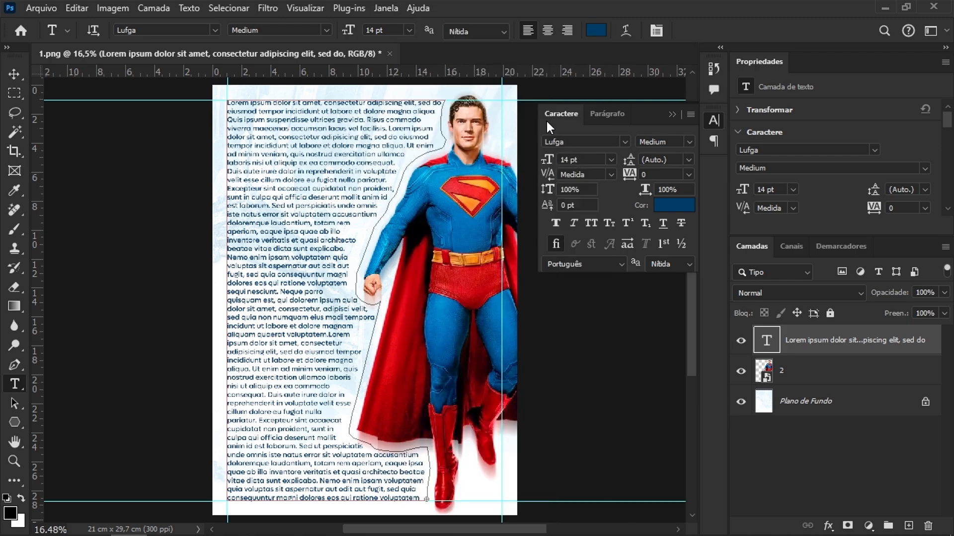
Try a 16 pt font size and 10 pt leading on the text, restoring 14 pt and automatic leading.
click(610, 160)
click(584, 283)
click(611, 159)
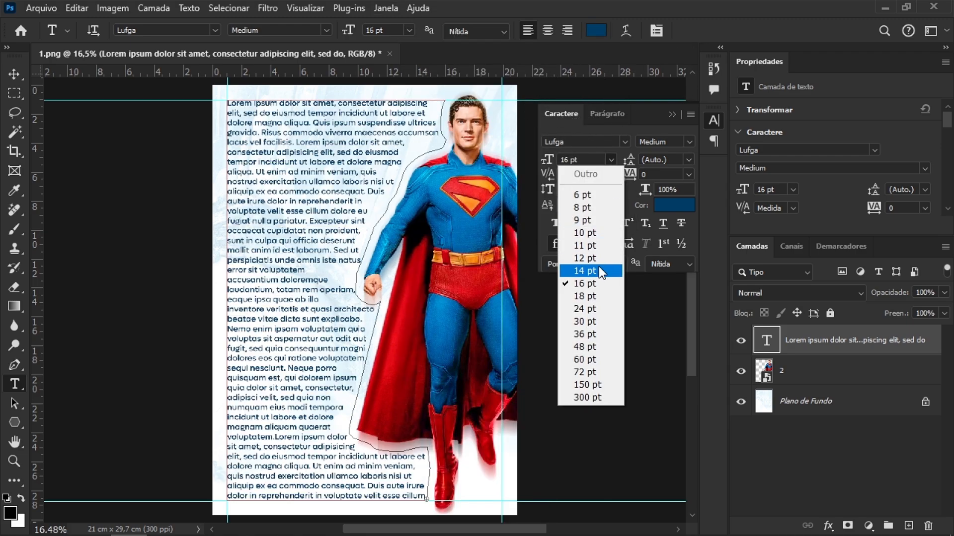
click(599, 271)
click(688, 160)
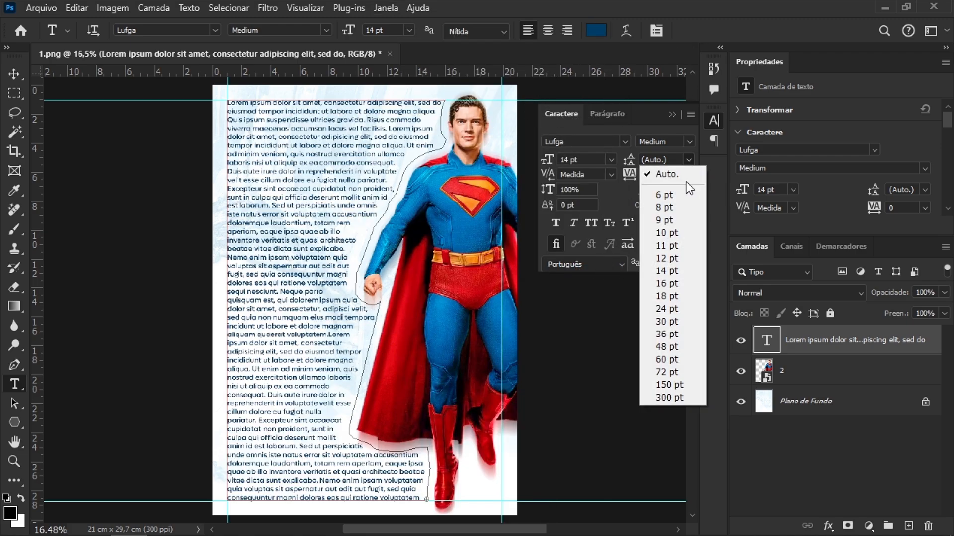
click(685, 233)
click(687, 160)
click(685, 175)
Try other text colours, including a red, on the Lorem ipsum paragraph and discard the colour change.
click(677, 204)
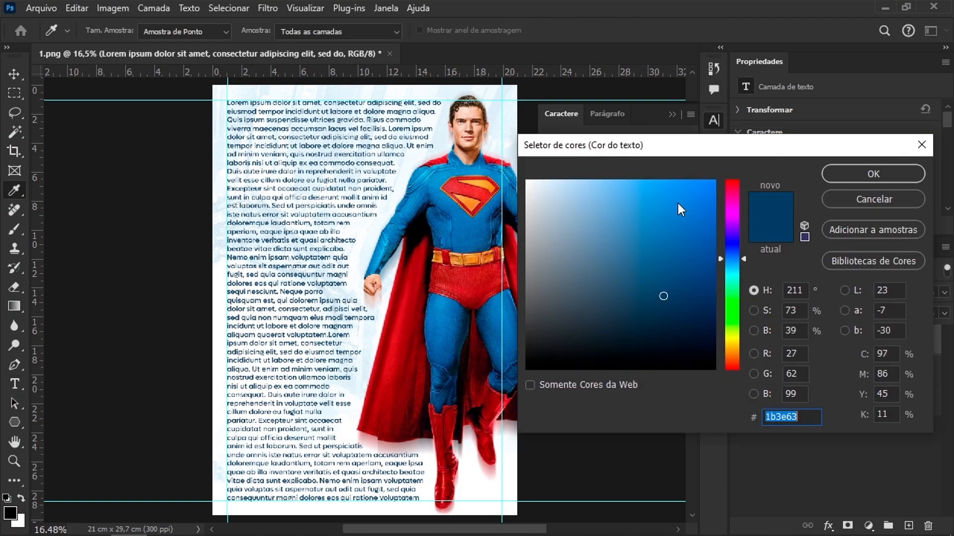
drag(732, 256, 732, 208)
click(670, 191)
click(671, 272)
click(732, 182)
click(685, 236)
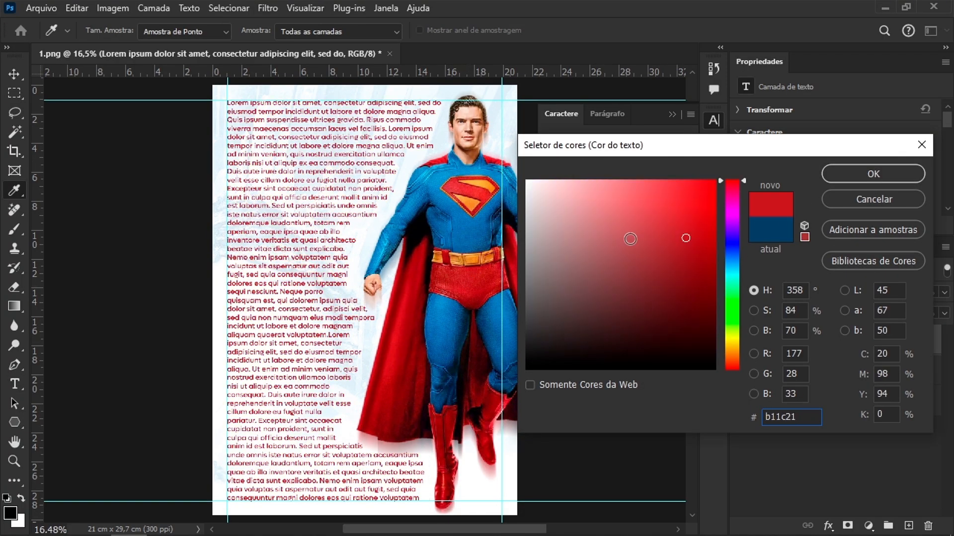
click(873, 199)
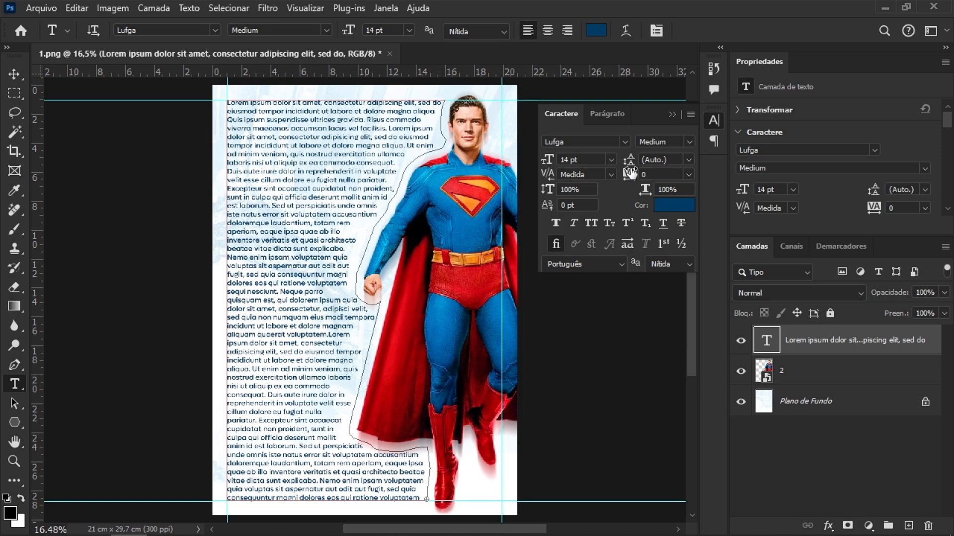
Justify the Lorem ipsum paragraph with its last line aligned left, and collapse the paragraph settings.
click(607, 114)
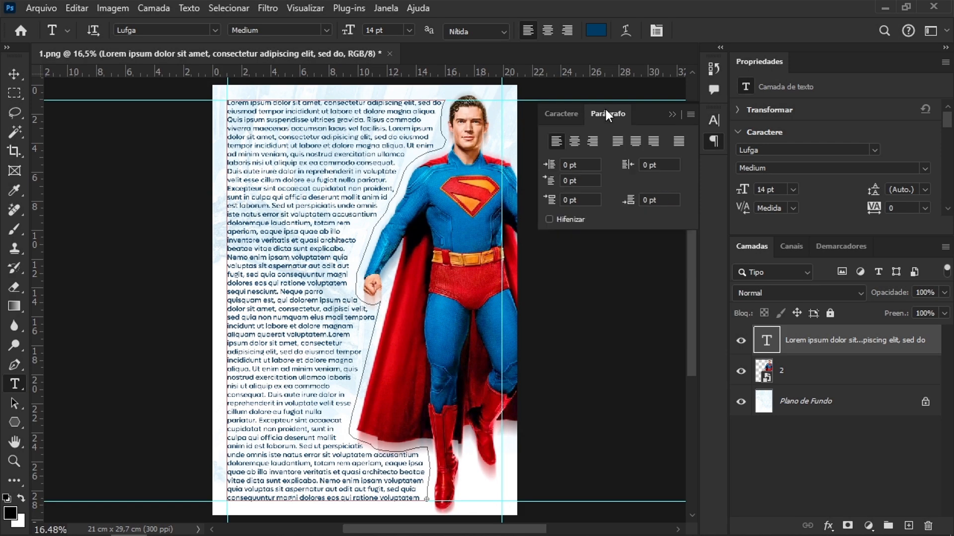
click(606, 111)
click(619, 144)
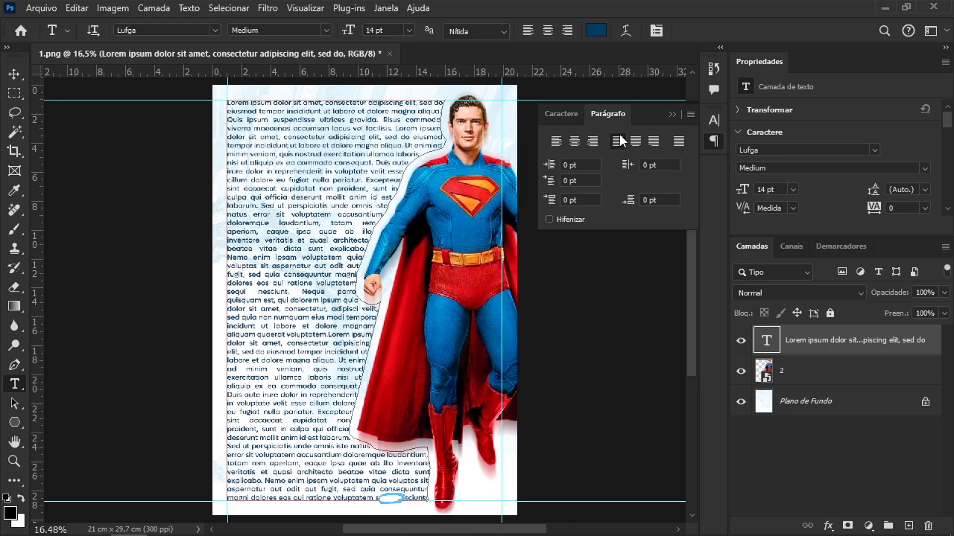
click(673, 114)
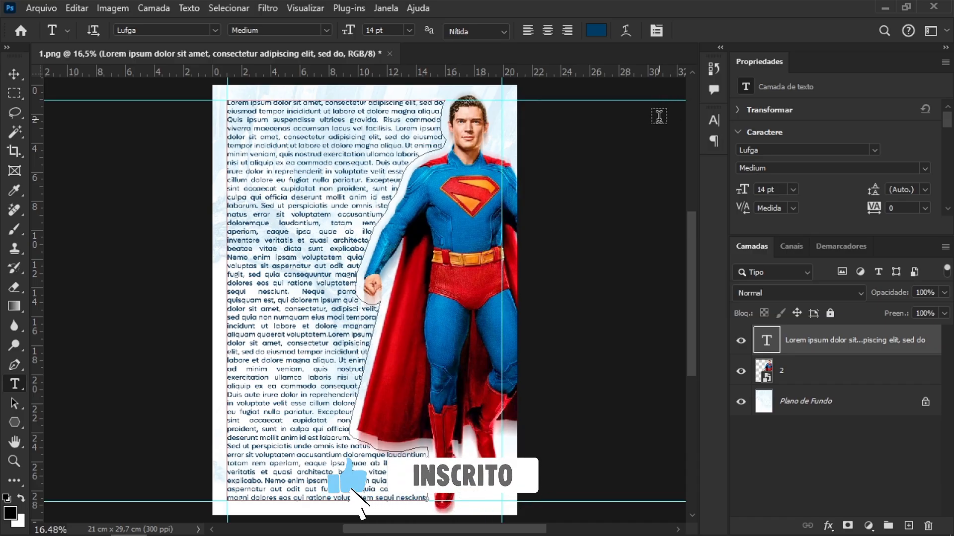
Examine the justified text's spacing and edge along the Superman figure.
key(v)
scroll(378, 203, up, 7)
drag(392, 199, 391, 374)
scroll(362, 266, down, 10)
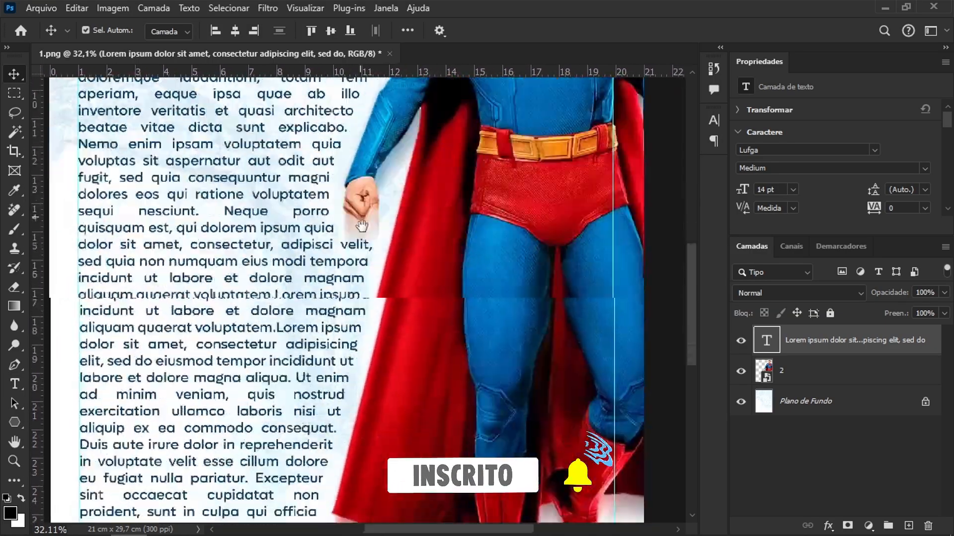
scroll(366, 213, down, 4)
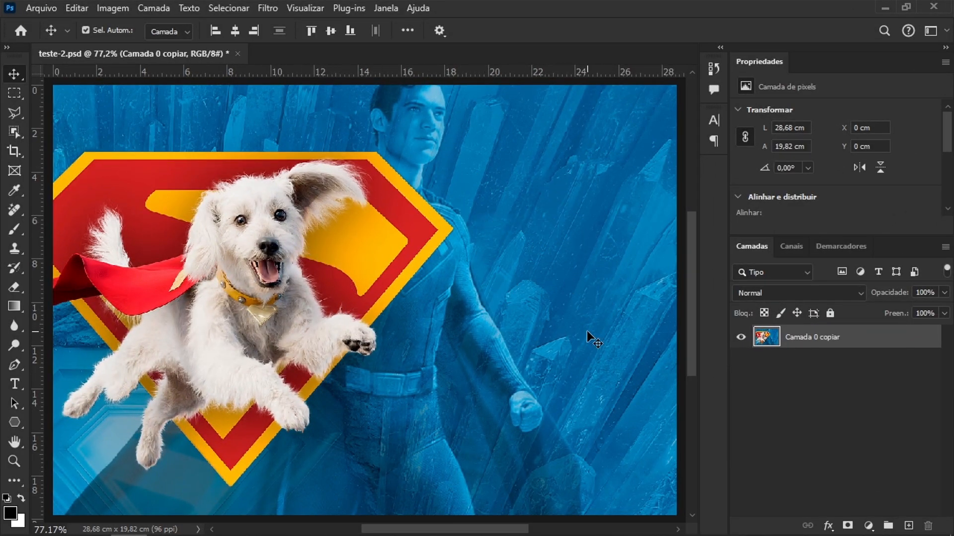
Try moving the image layer in teste-2.psd, undo the move, and switch the rulers off and on.
drag(353, 292, 400, 317)
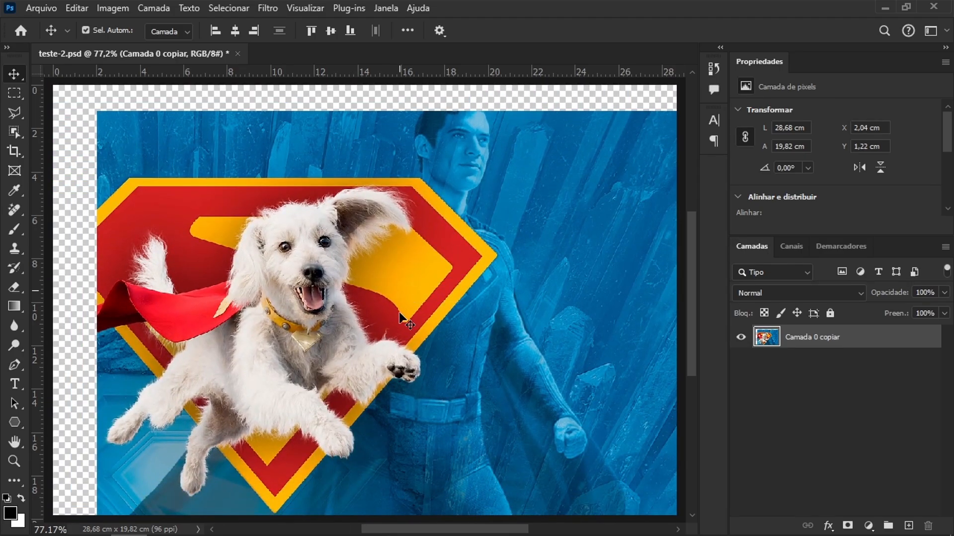
key(ctrl+z)
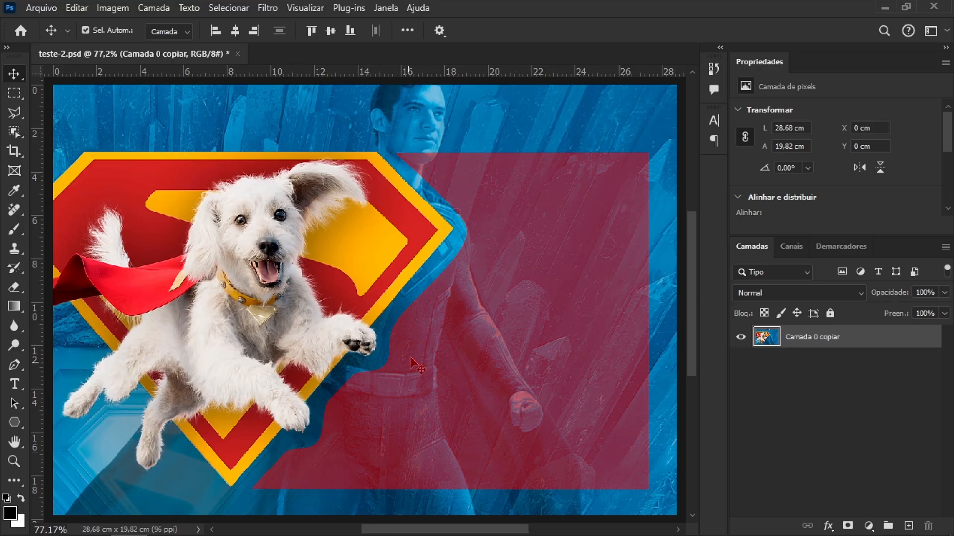
key(ctrl+r)
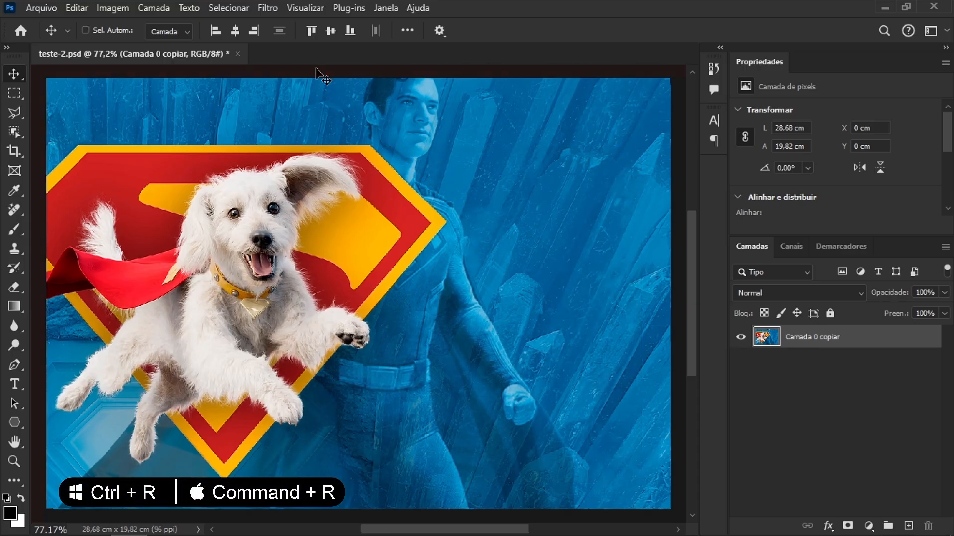
key(ctrl+r)
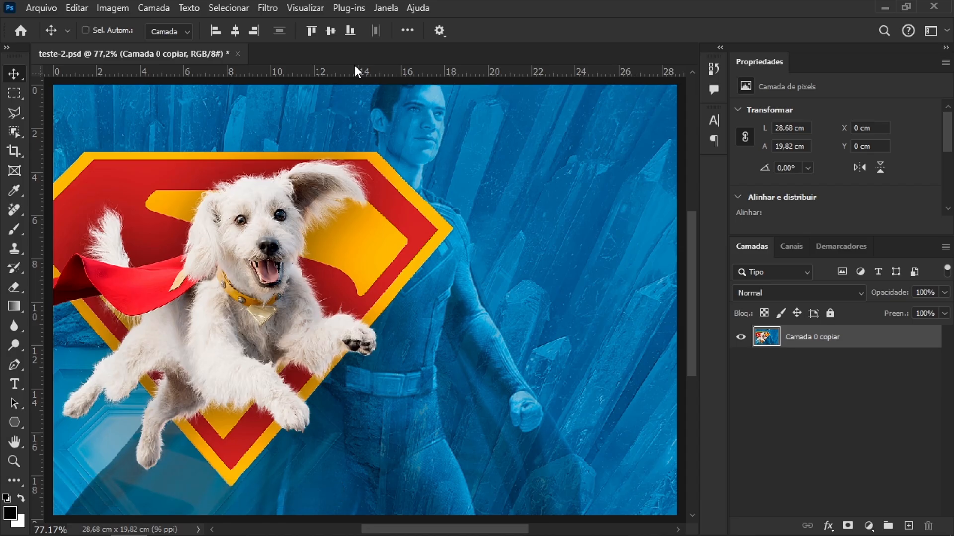
Place guides about 1 cm inside the left, right and bottom edges, and one about 3 cm below the top edge.
drag(355, 72, 73, 102)
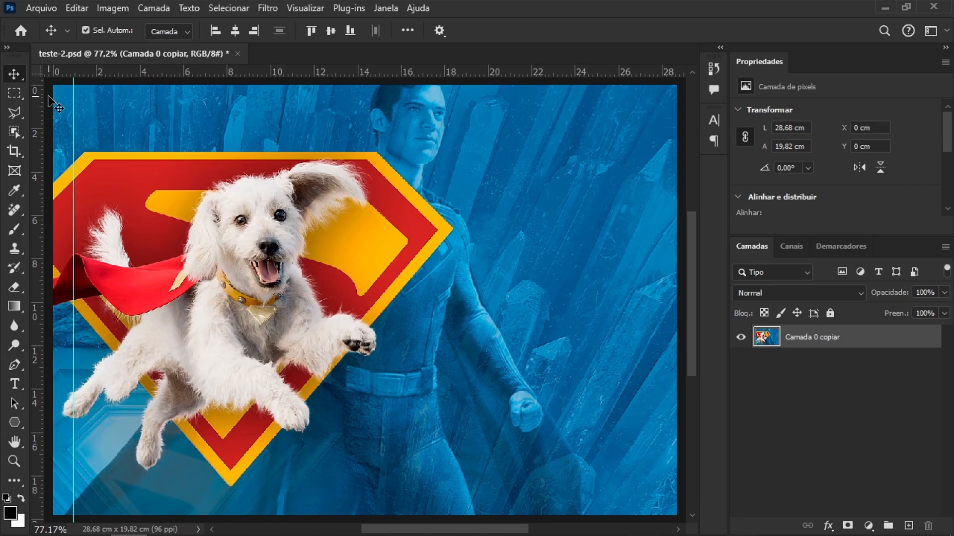
drag(536, 73, 656, 112)
drag(433, 72, 438, 495)
drag(561, 71, 546, 149)
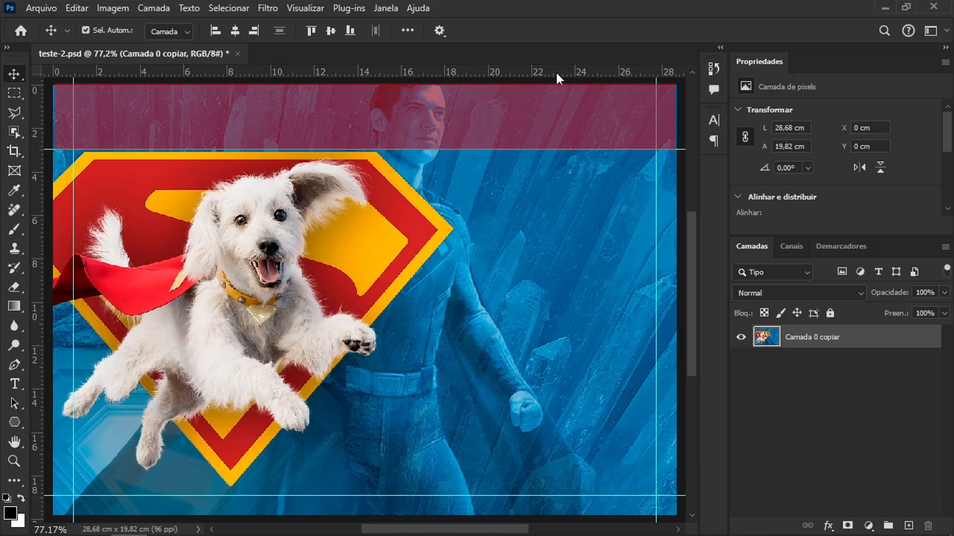
drag(555, 70, 561, 102)
Add 69 pt Lorem ipsum placeholder text in a box spanning the side guides, just above the 3 cm horizontal guide.
key(t)
drag(73, 149, 655, 101)
key(Escape)
key(v)
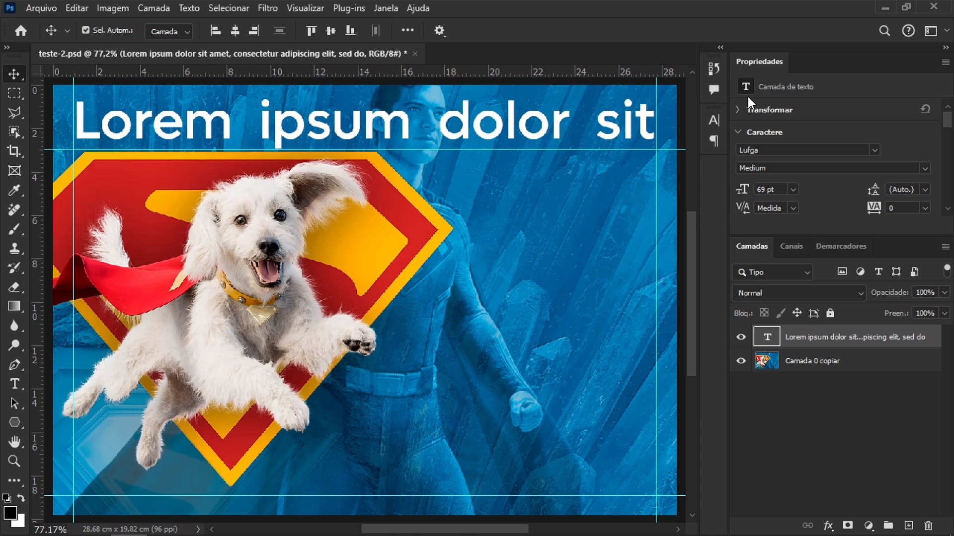
click(713, 120)
click(714, 121)
scroll(303, 199, down, 2)
scroll(303, 199, up, 1)
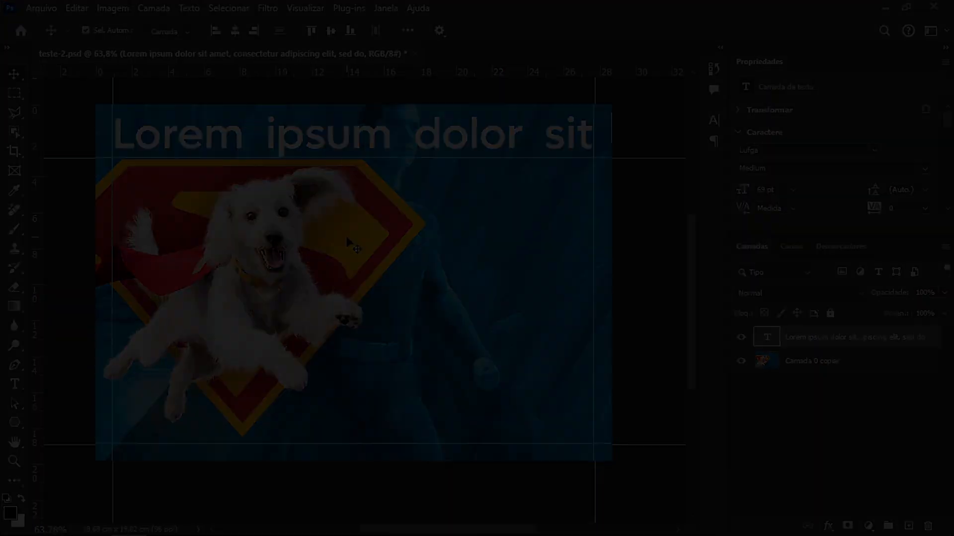
Hide the Lorem ipsum headline layer and select the dog and emblem on Camada 0 copiar with Object Selection, framing about 19 × 17.6 cm.
click(465, 284)
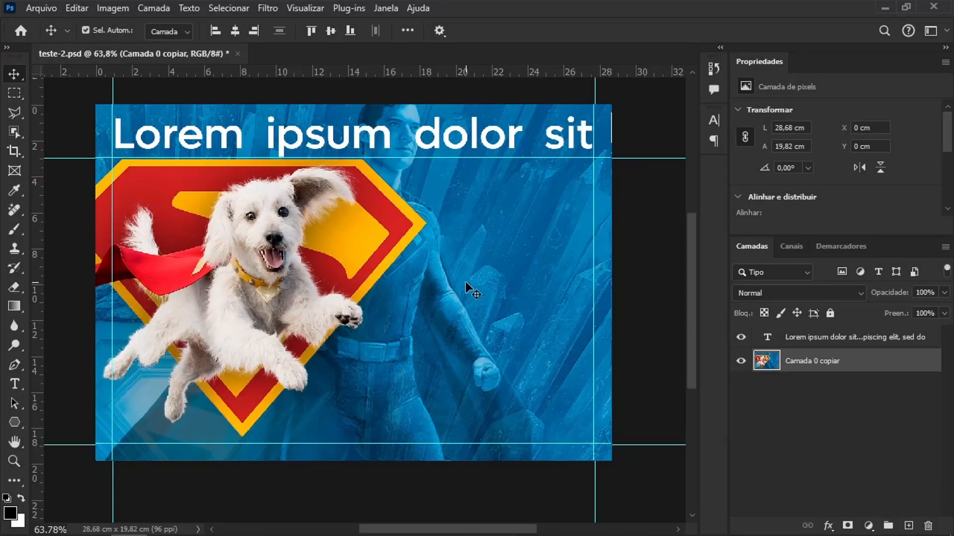
click(741, 337)
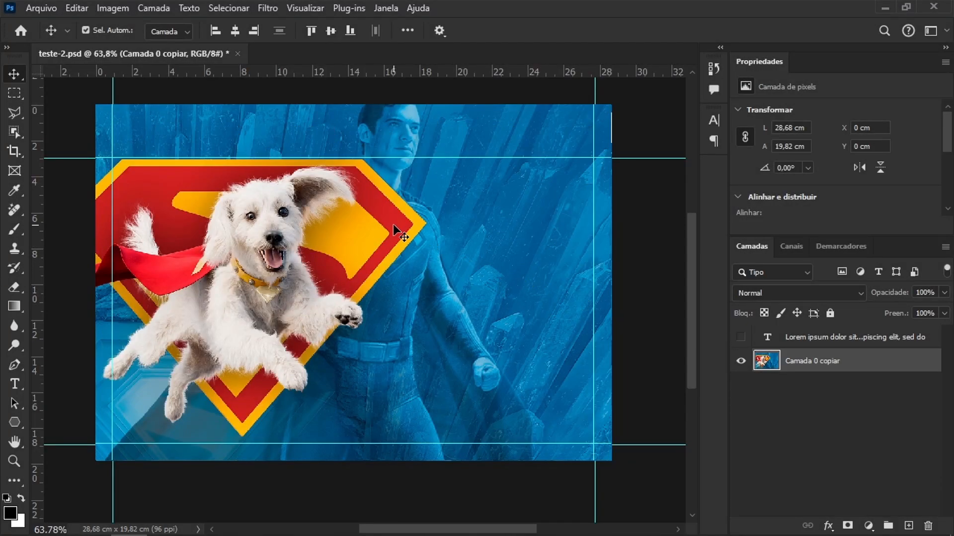
click(16, 130)
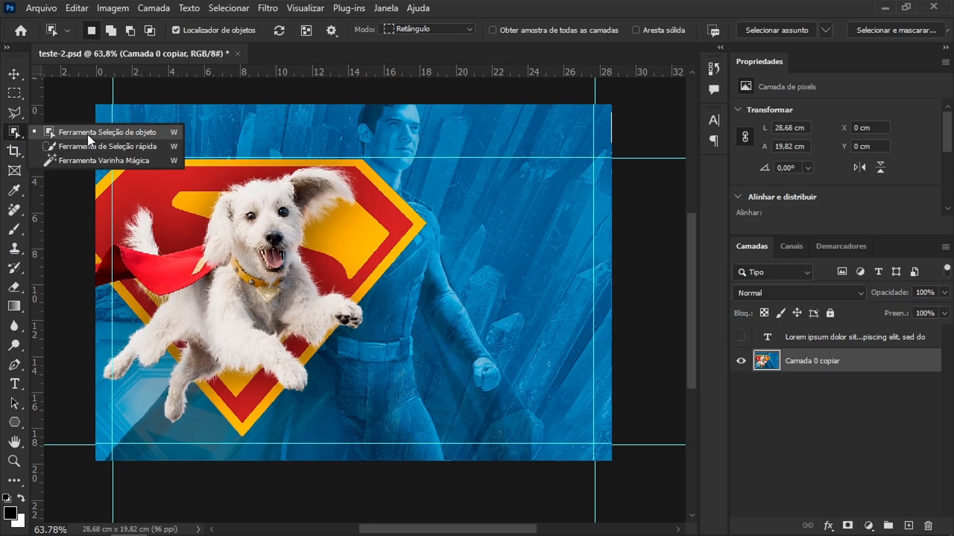
click(128, 133)
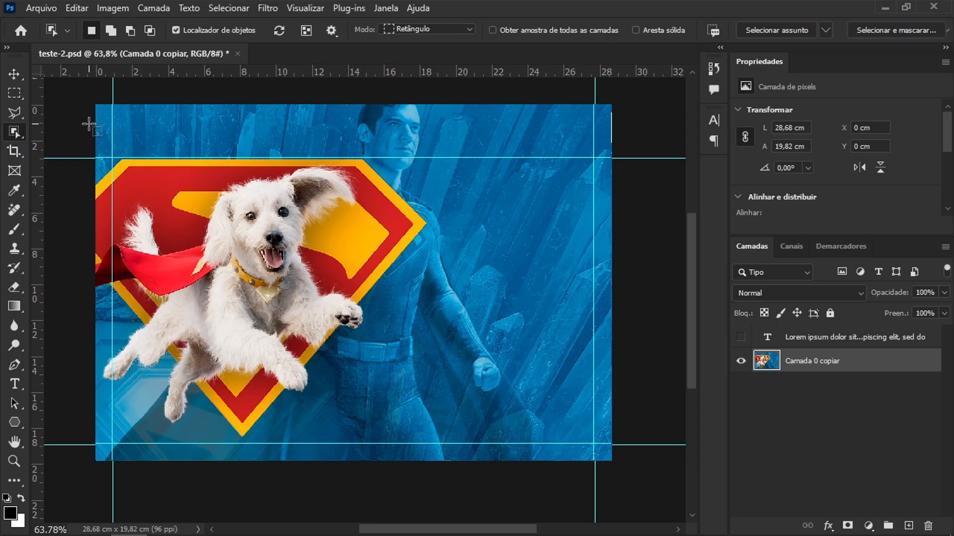
drag(87, 129, 437, 443)
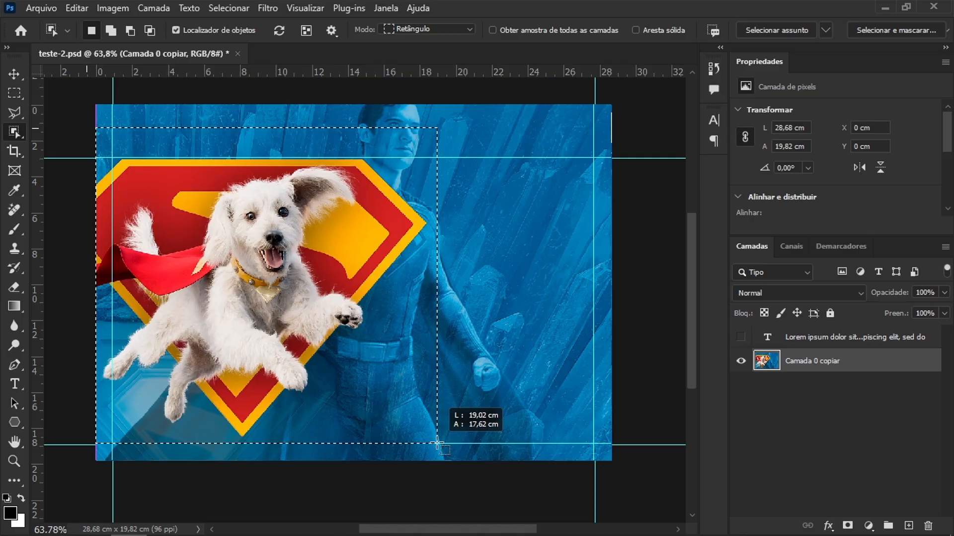
drag(437, 442, 437, 442)
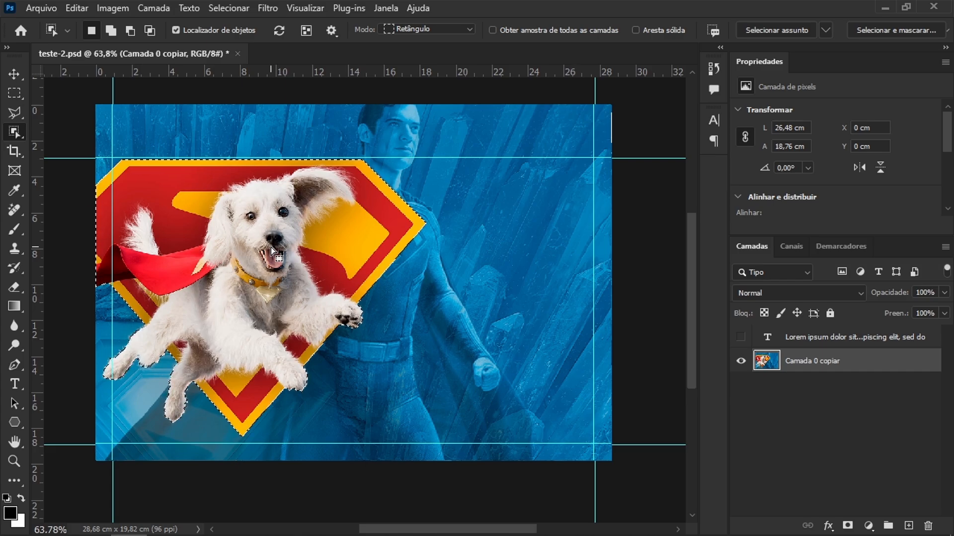
Expand the selection around the dog and emblem by 25 pixels.
scroll(200, 166, up, 3)
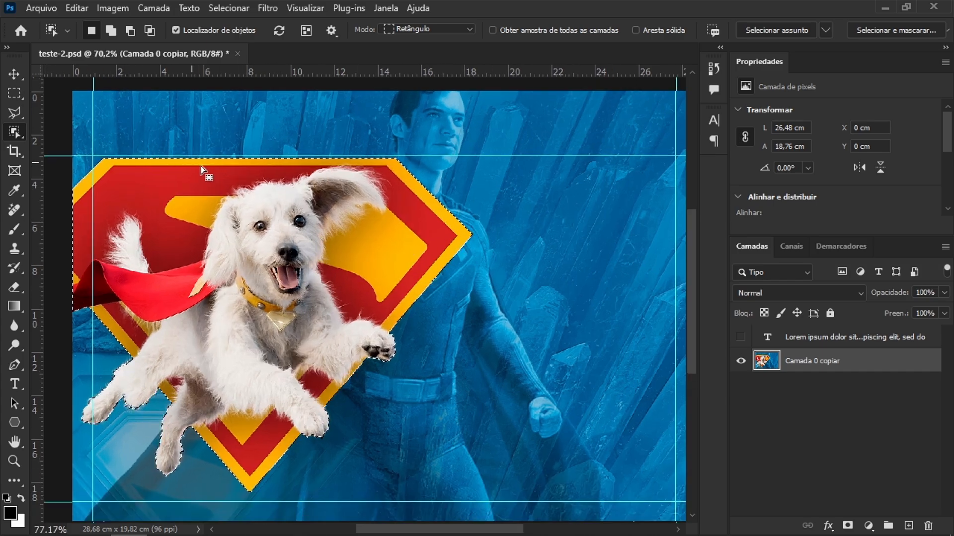
scroll(238, 154, down, 2)
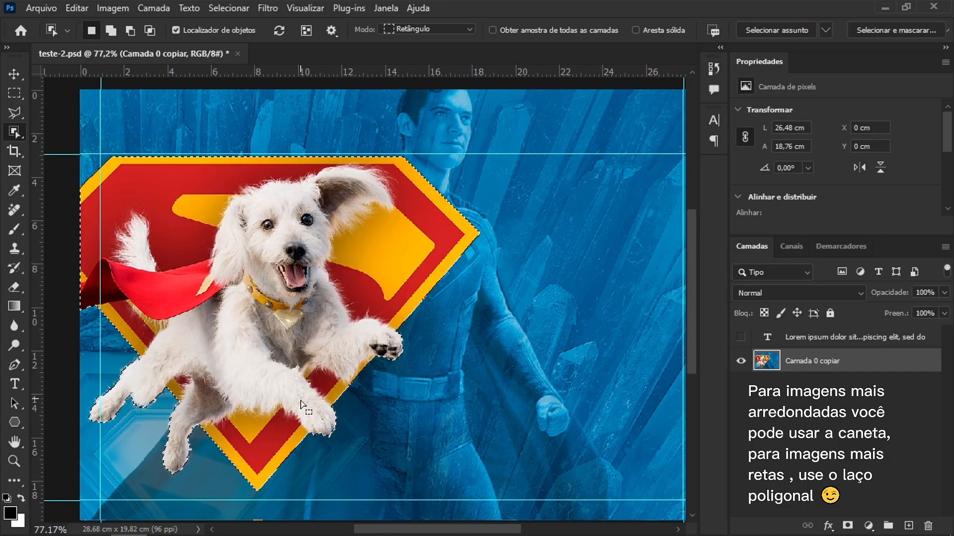
scroll(306, 388, right, 1)
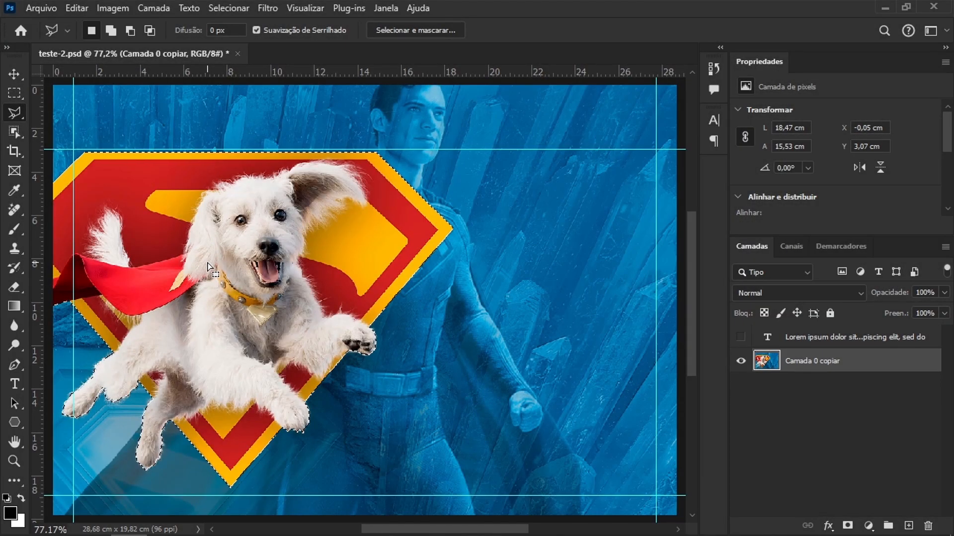
scroll(283, 472, up, 5)
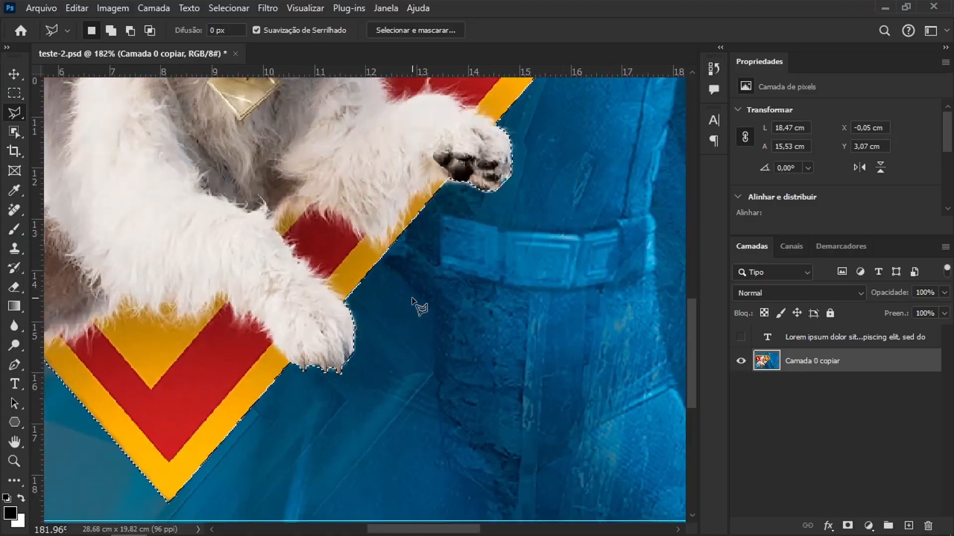
click(233, 8)
mouse_move(271, 231)
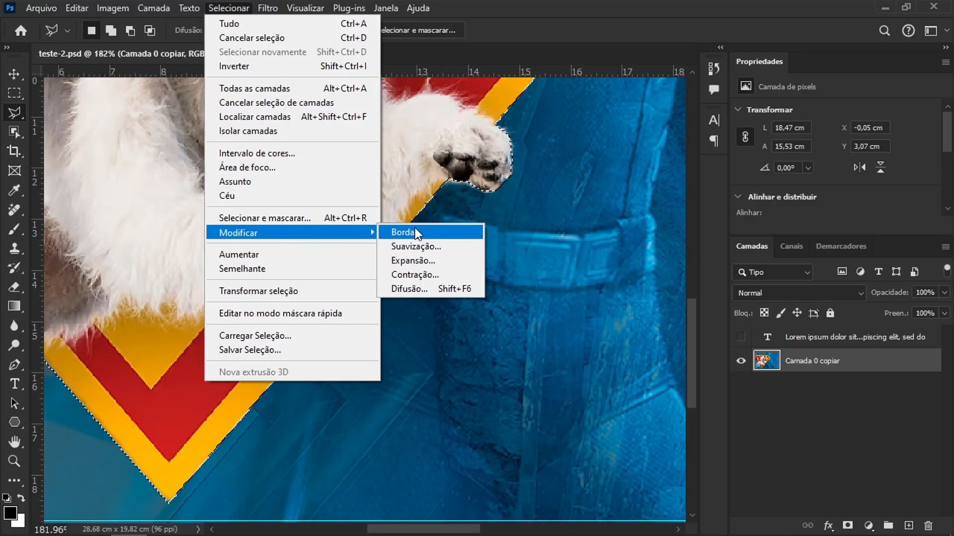
click(429, 261)
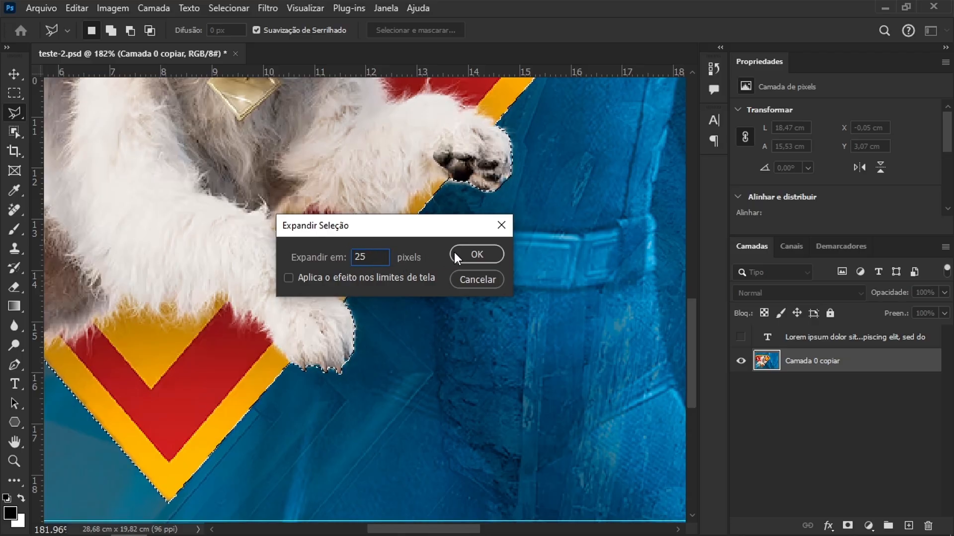
click(478, 254)
Smooth the expanded selection's corners with a sample radius of 10 pixels.
scroll(419, 447, up, 4)
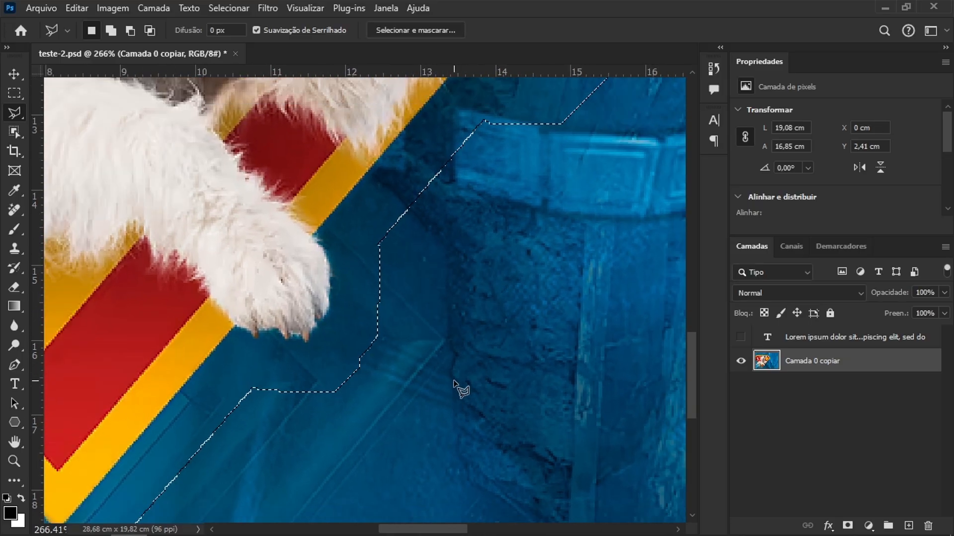
scroll(345, 211, down, 3)
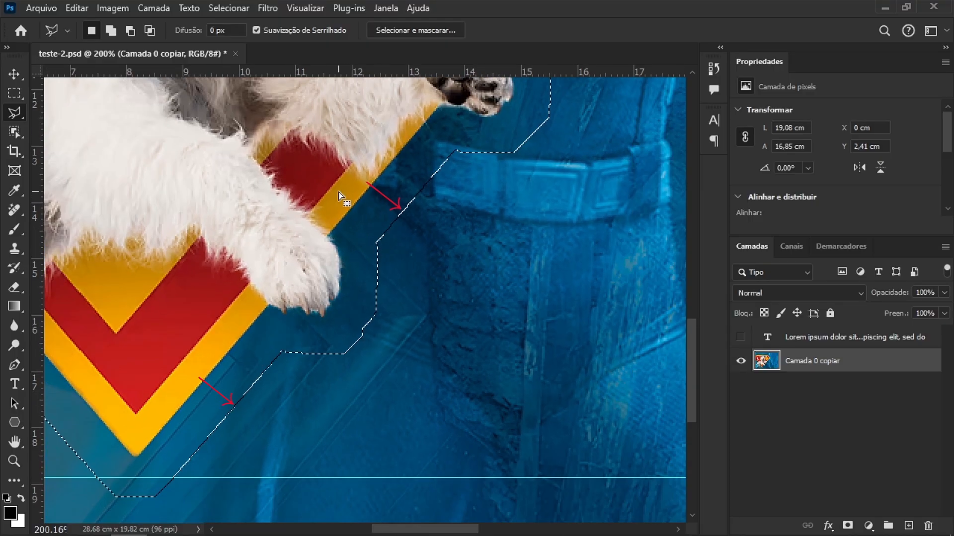
scroll(331, 300, up, 4)
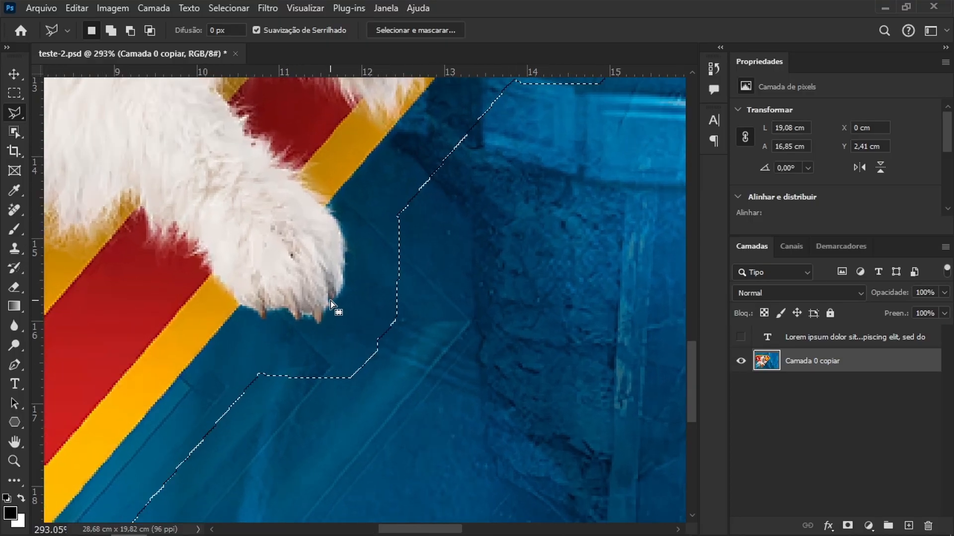
scroll(457, 112, down, 2)
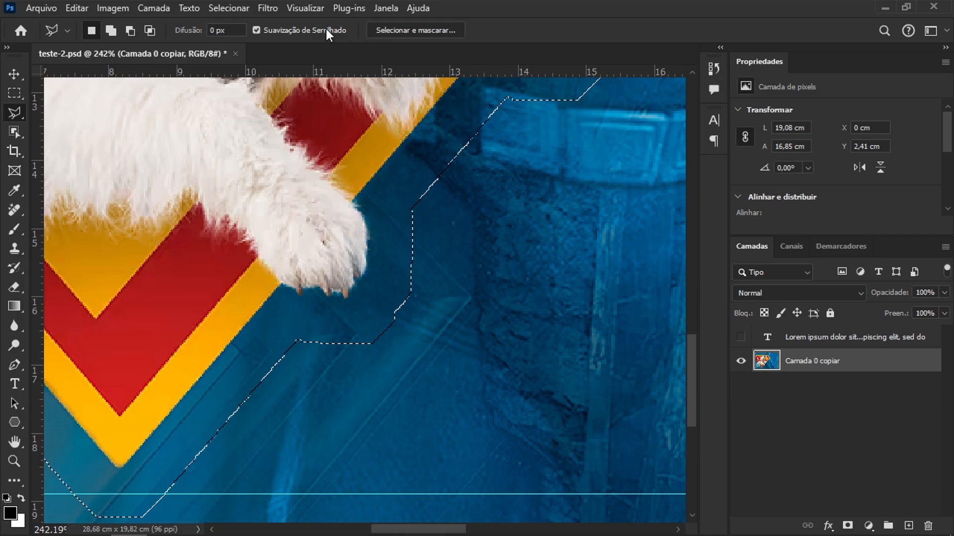
click(243, 8)
mouse_move(298, 233)
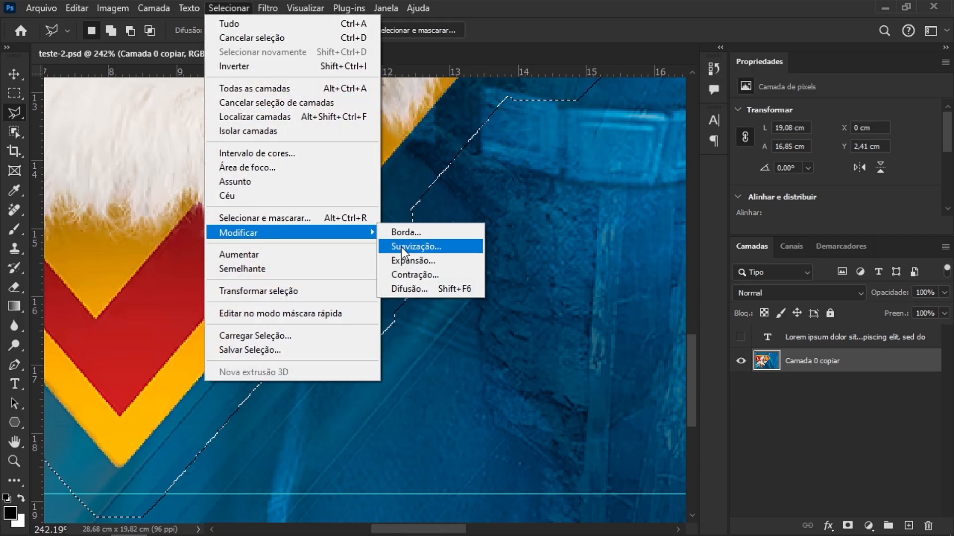
click(444, 247)
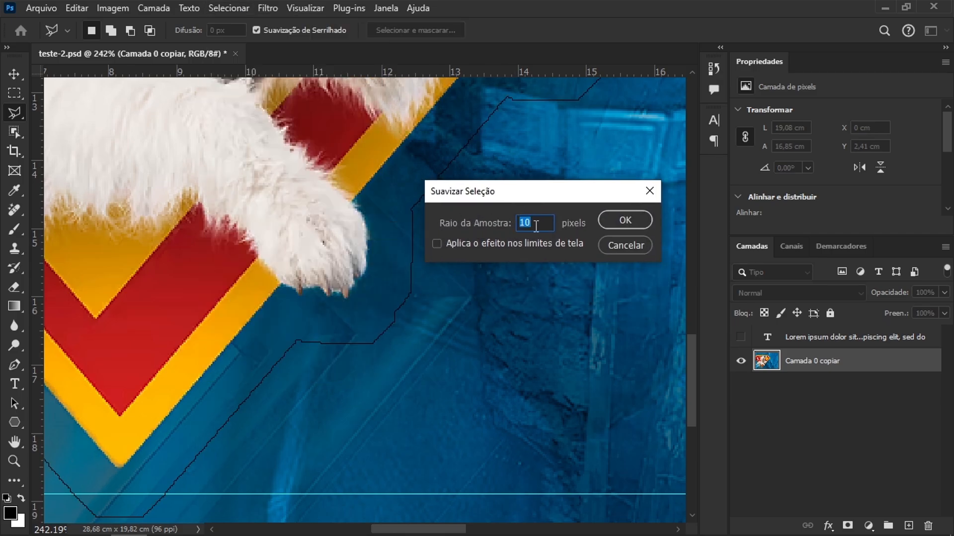
click(540, 224)
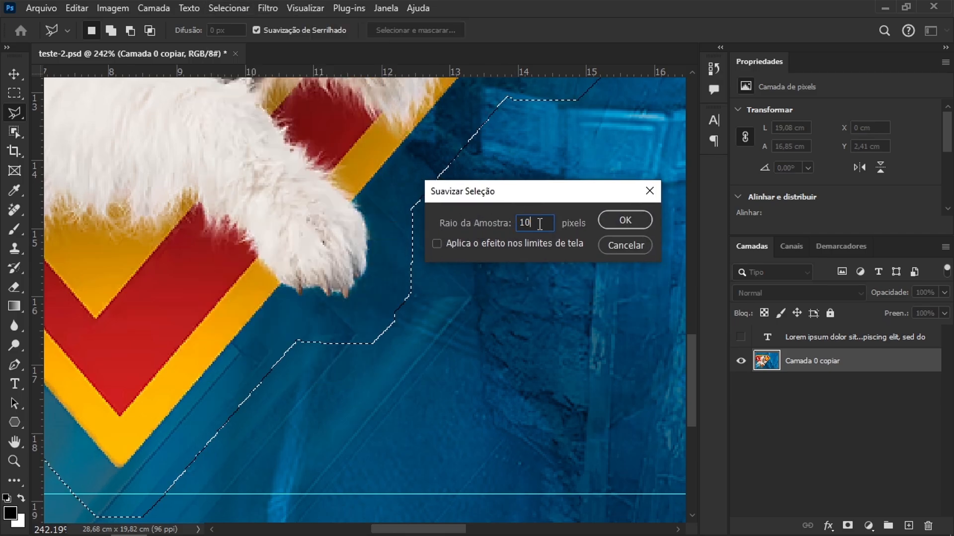
click(614, 219)
Invert the selection to cover the background around the dog and emblem.
scroll(486, 300, up, 2)
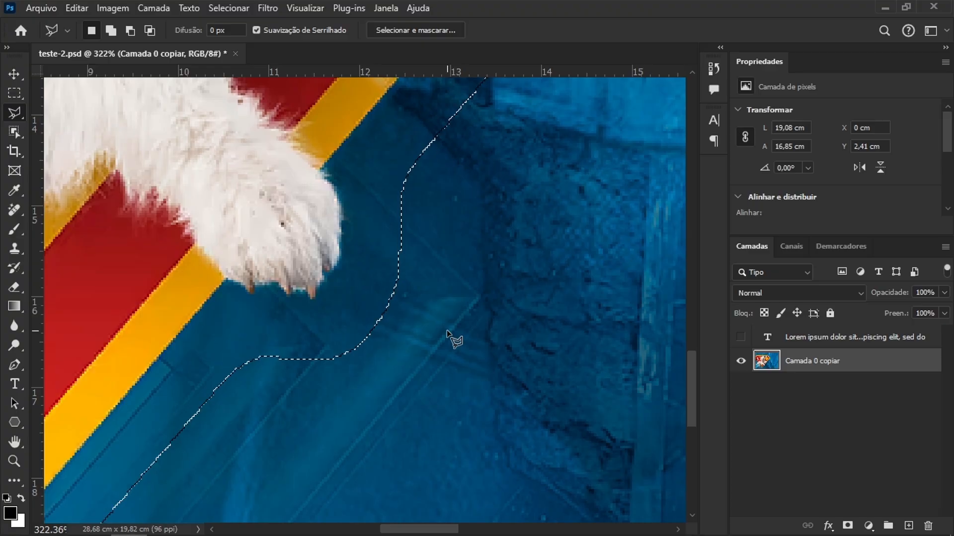
scroll(446, 330, down, 4)
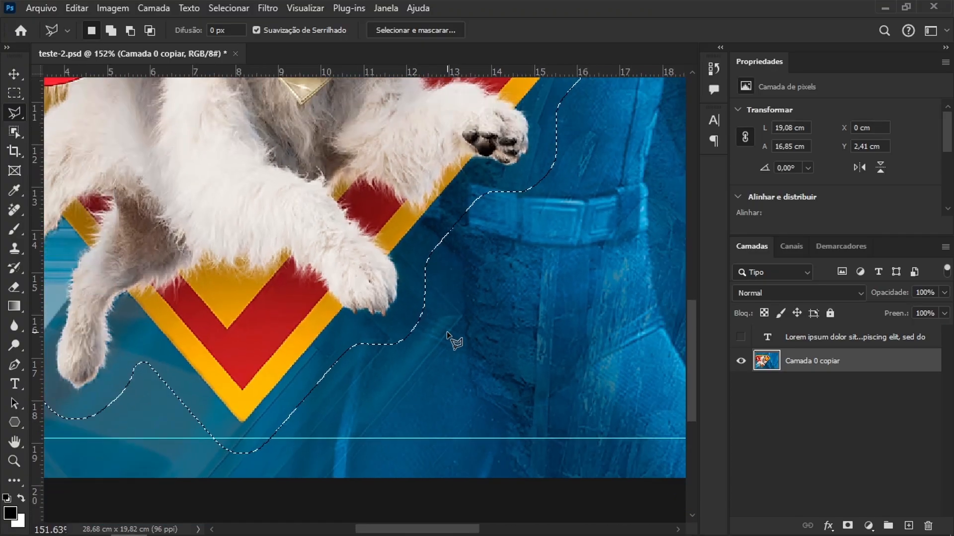
scroll(448, 330, down, 2)
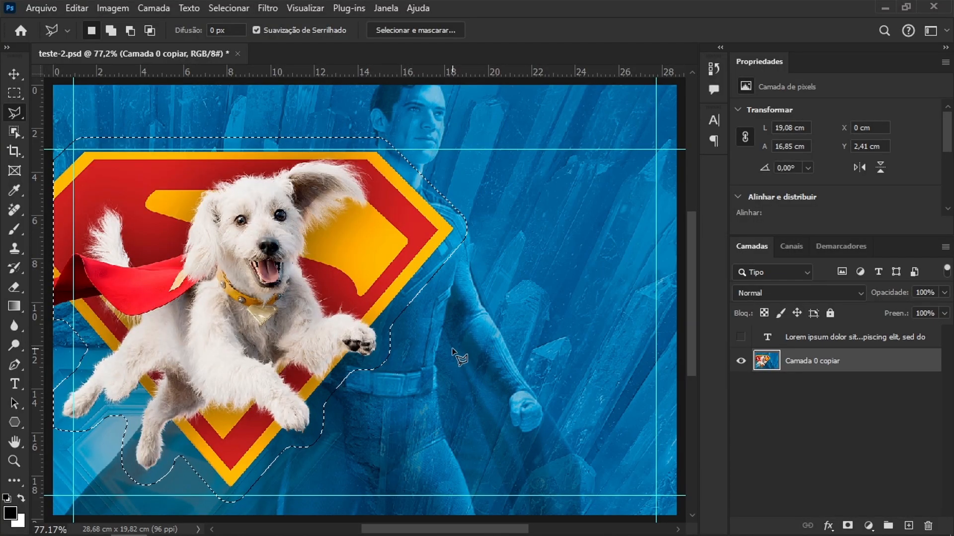
key(ctrl+shift+i)
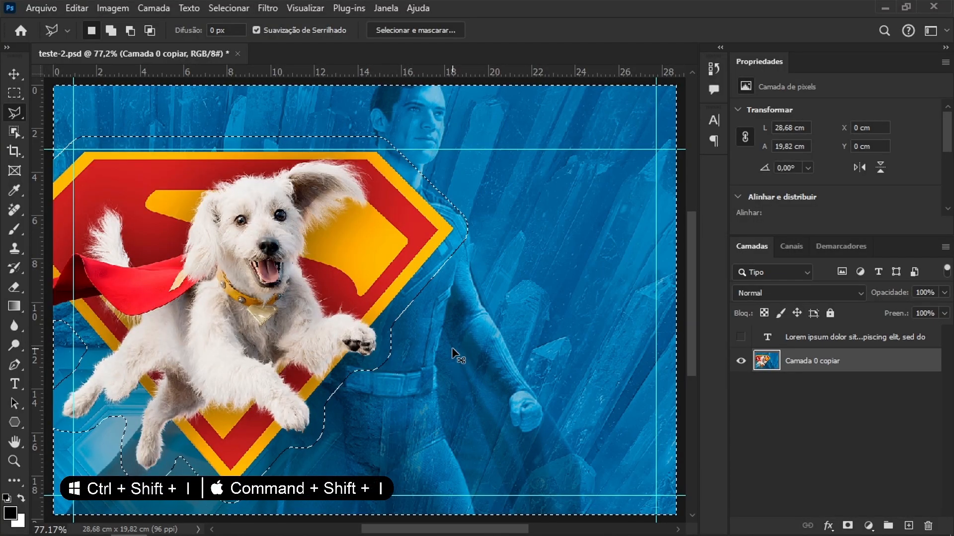
Intersect the selection with a rectangular marquee about 19.5 × 16 cm, from the upper-right guide crossing to the bottom guide below the emblem's tip.
right_click(15, 92)
click(177, 91)
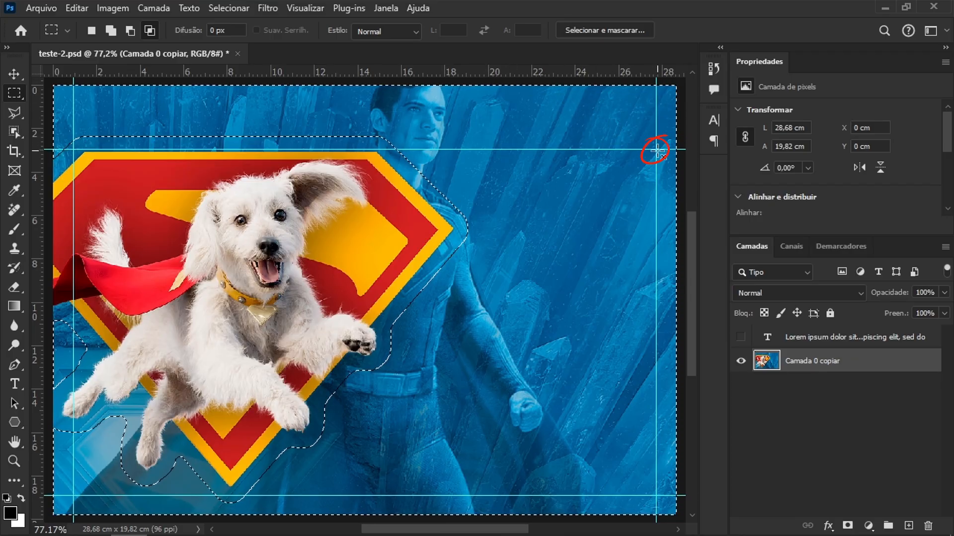
drag(655, 148, 606, 200)
drag(529, 271, 230, 500)
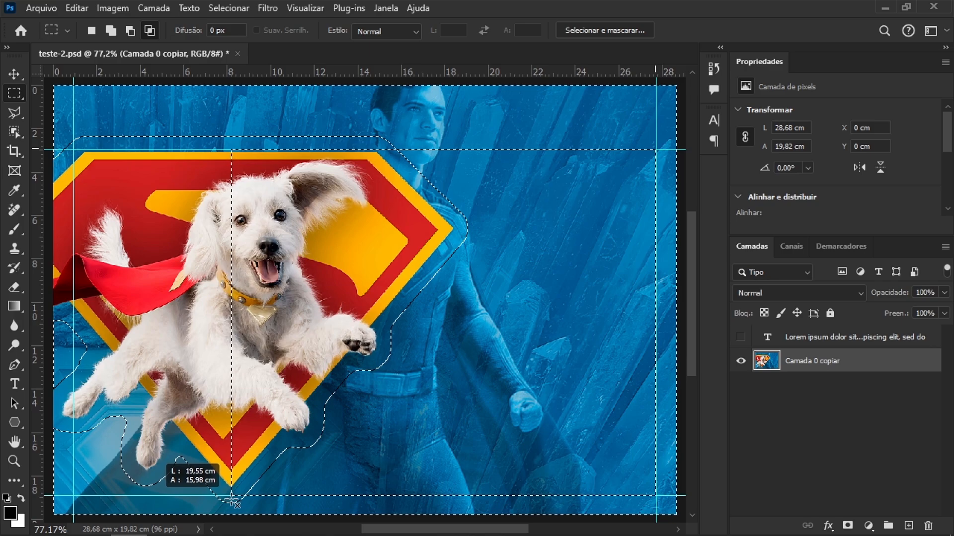
drag(232, 499, 235, 499)
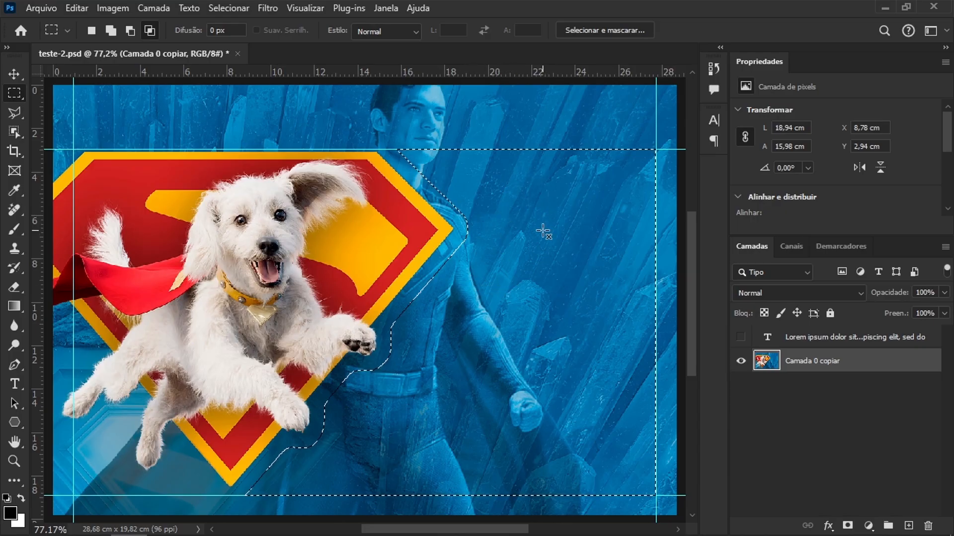
Convert the selection into a work path with a tolerance of 5.0 pixels.
right_click(475, 185)
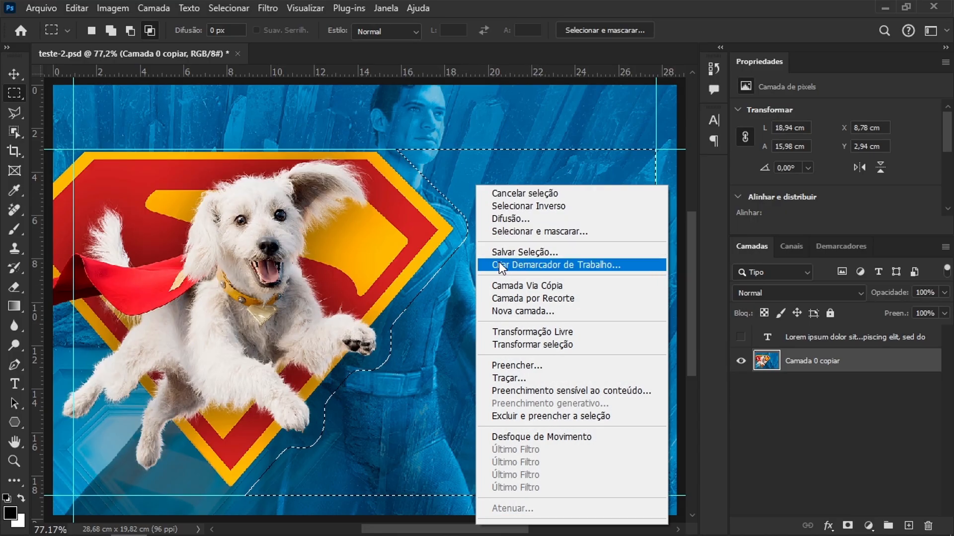
click(644, 264)
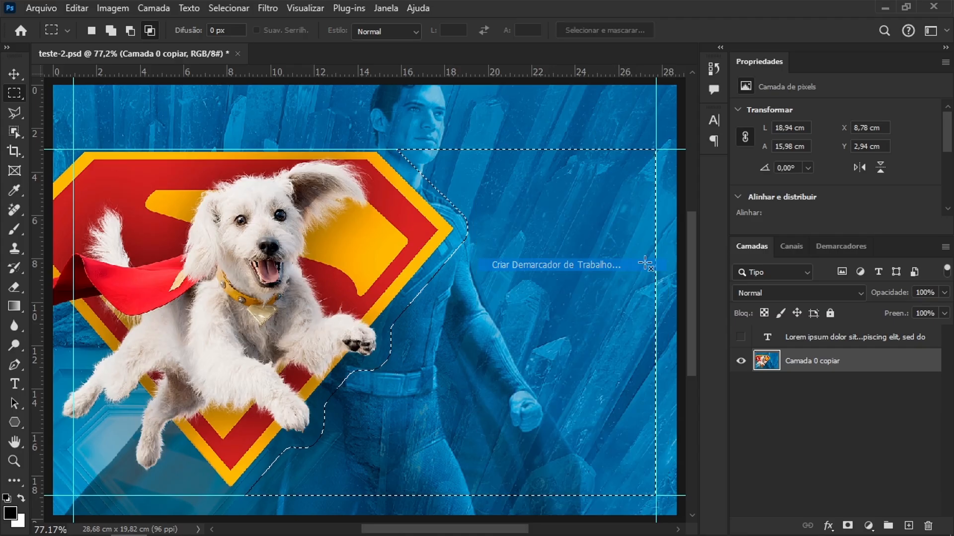
drag(576, 198, 582, 278)
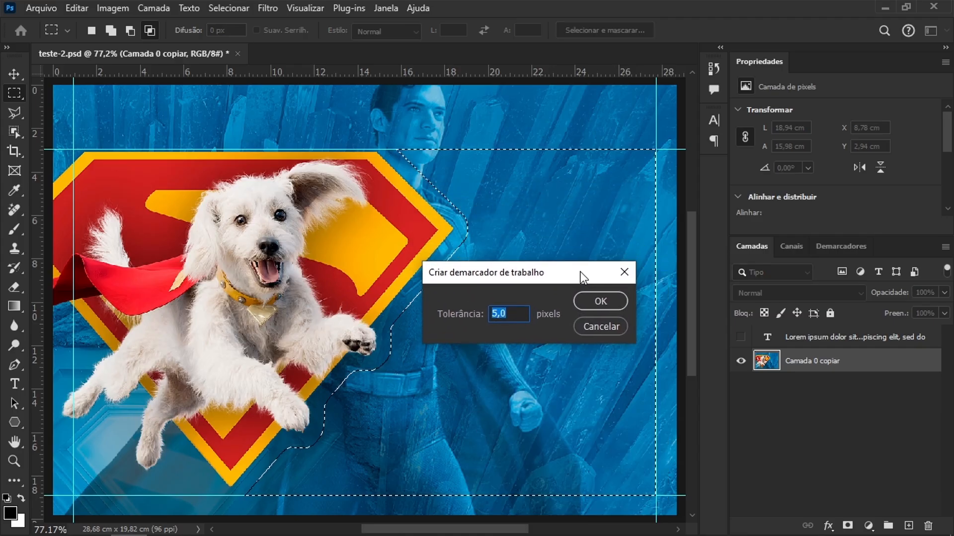
click(516, 311)
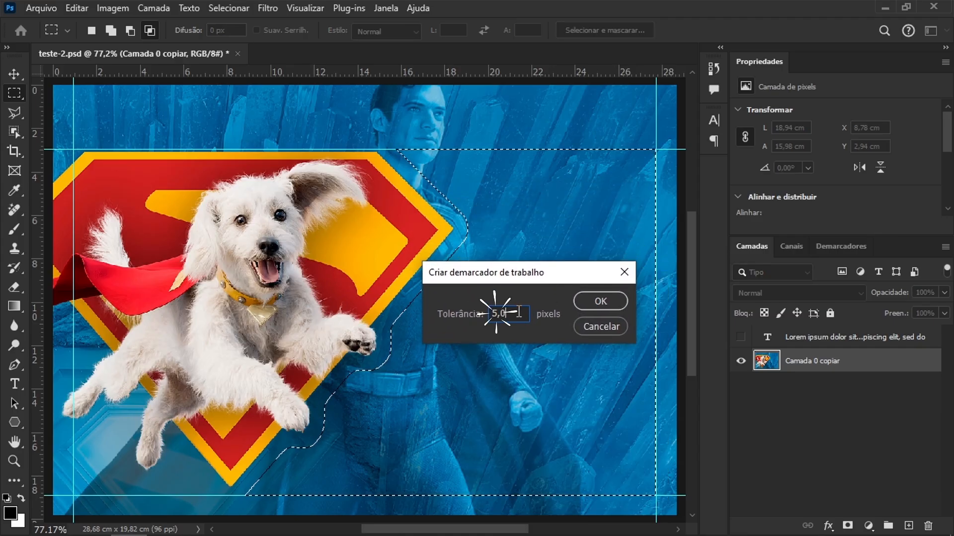
click(592, 301)
Create paragraph text inside the work path beside the emblem and fill it to the bottom guide with an added Lorem Ipsum passage.
scroll(592, 300, up, 4)
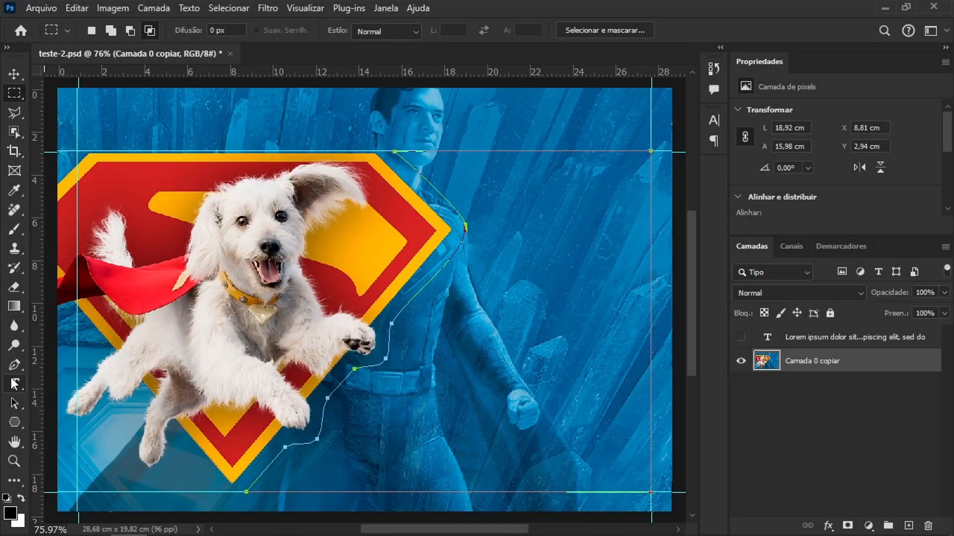
click(15, 385)
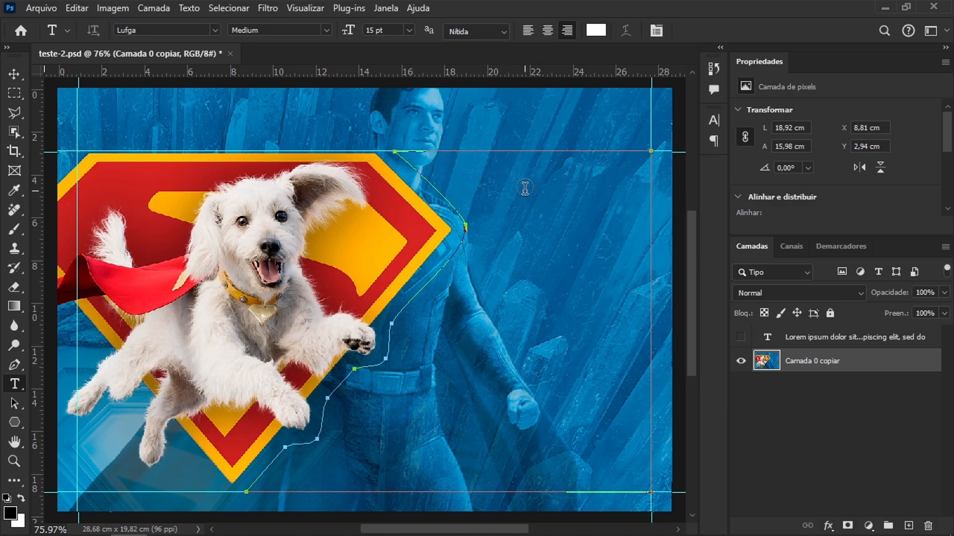
click(435, 162)
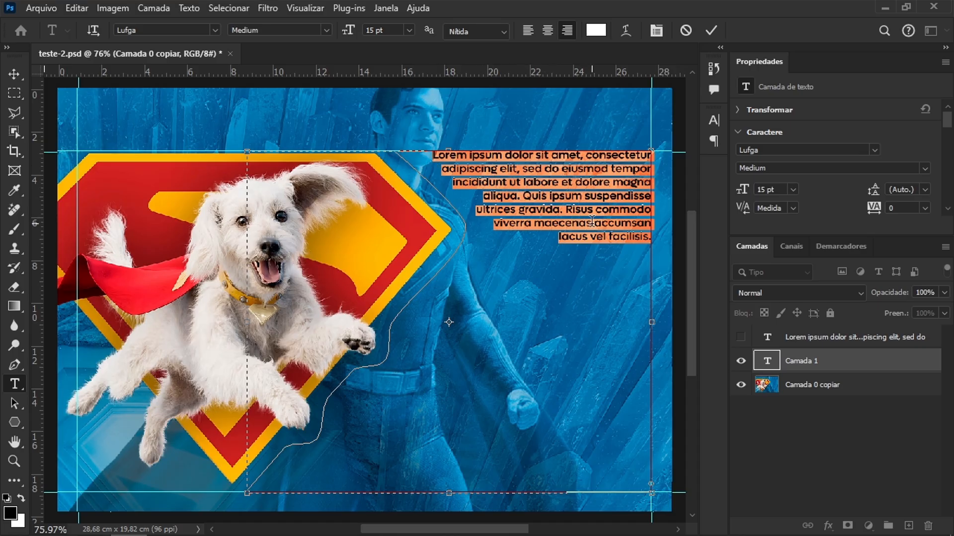
click(643, 233)
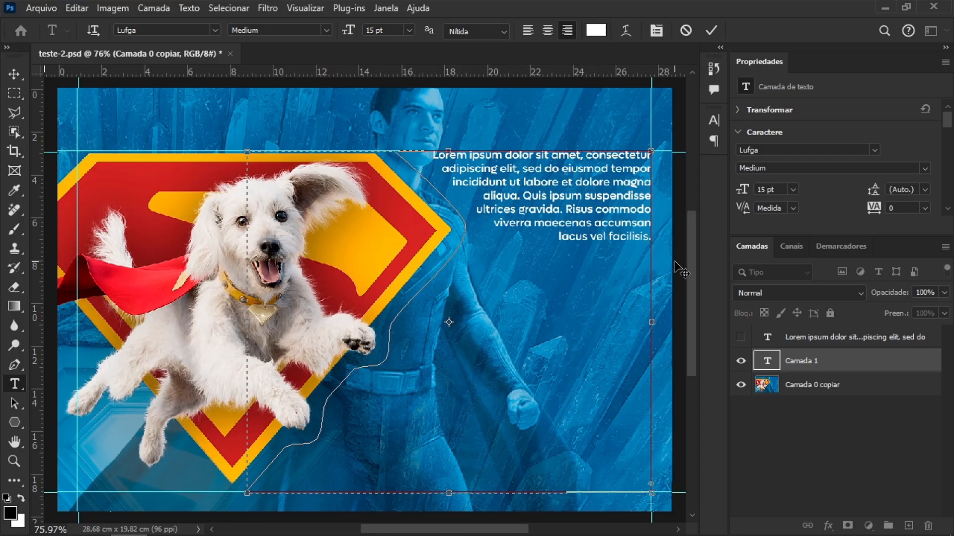
click(186, 8)
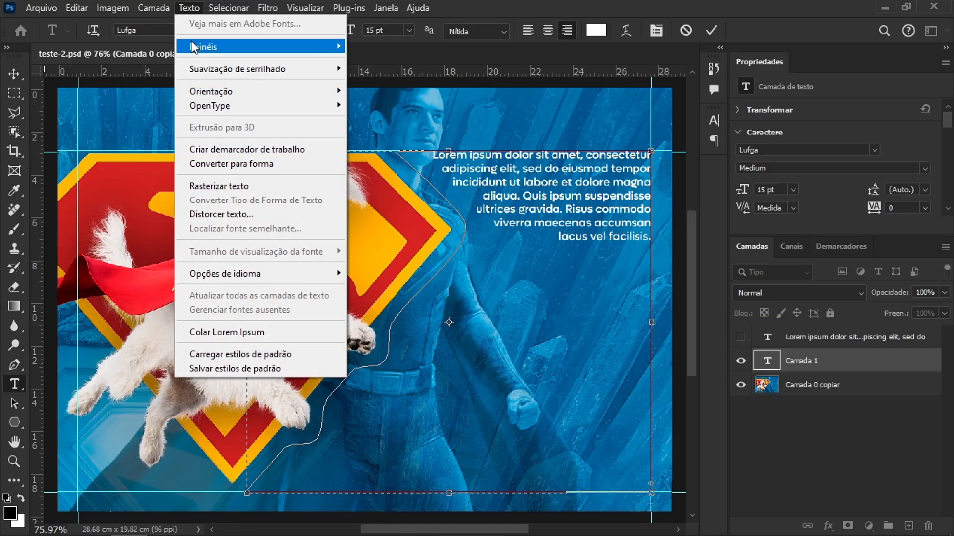
click(217, 332)
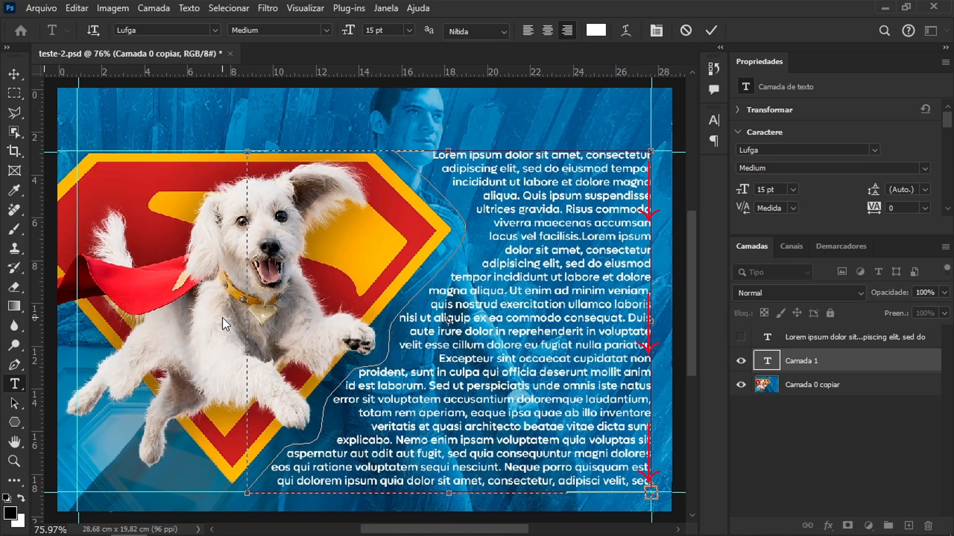
click(14, 74)
click(713, 120)
click(605, 162)
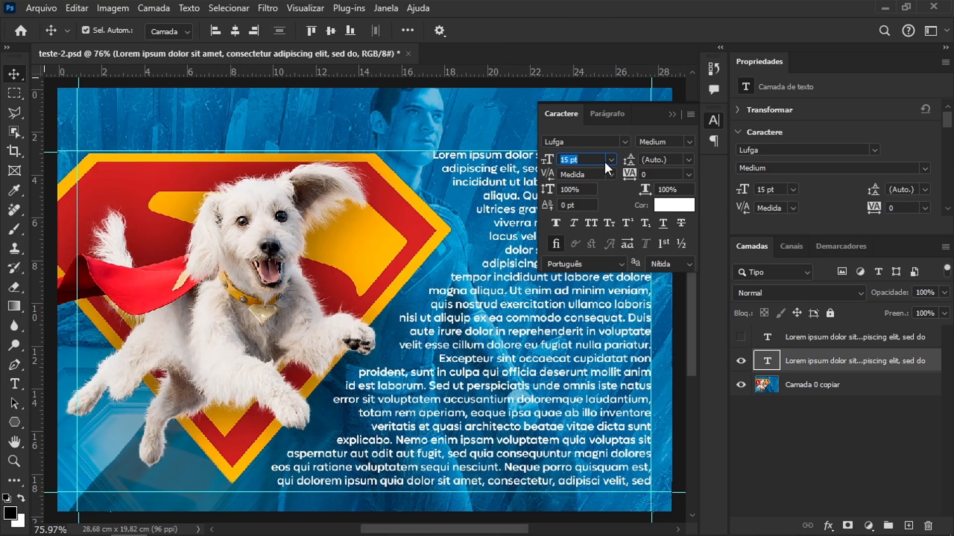
click(689, 160)
click(690, 160)
click(673, 204)
key(Escape)
Justify the wrapped paragraph text with its last line aligned left.
click(599, 113)
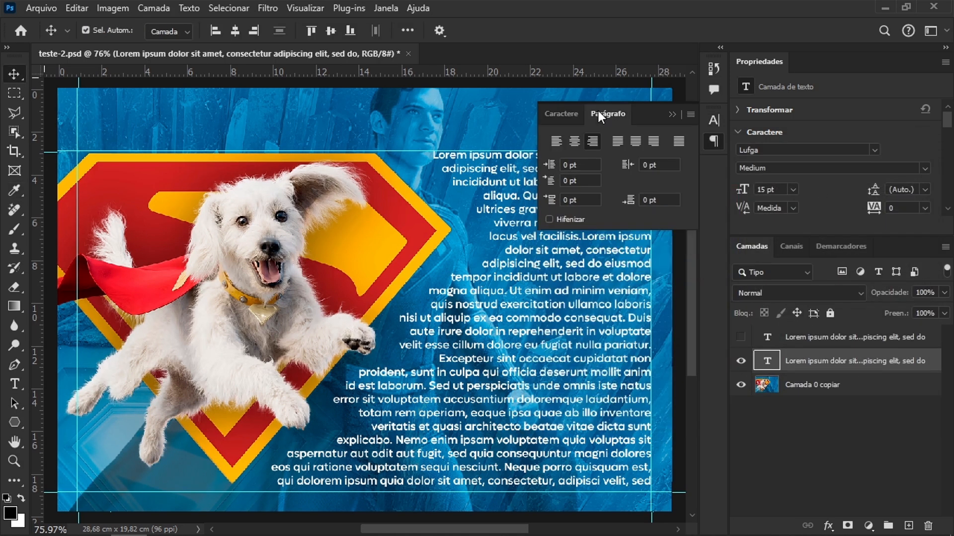
click(619, 140)
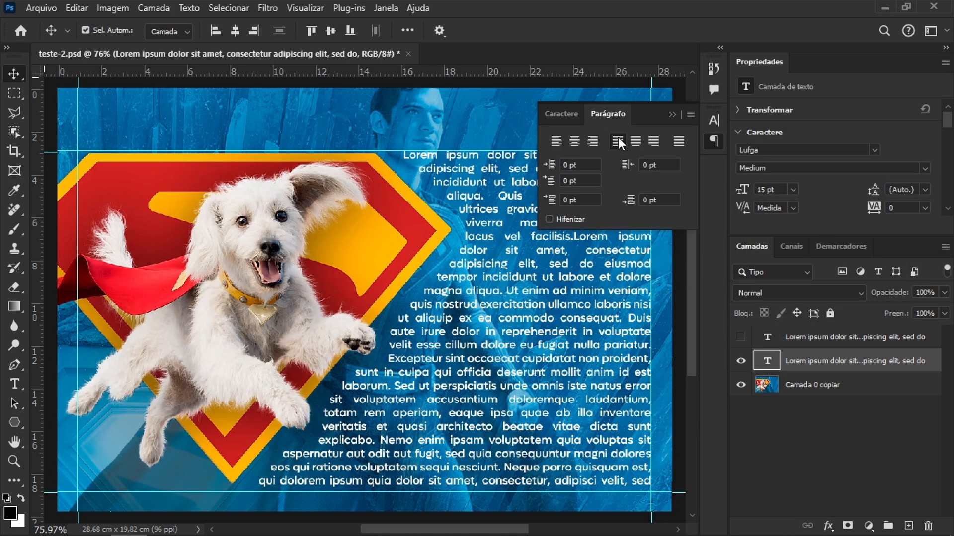
click(569, 115)
click(671, 115)
Show the hidden headline text layer above the paragraph and hide the guides.
scroll(608, 191, down, 2)
scroll(572, 204, up, 1)
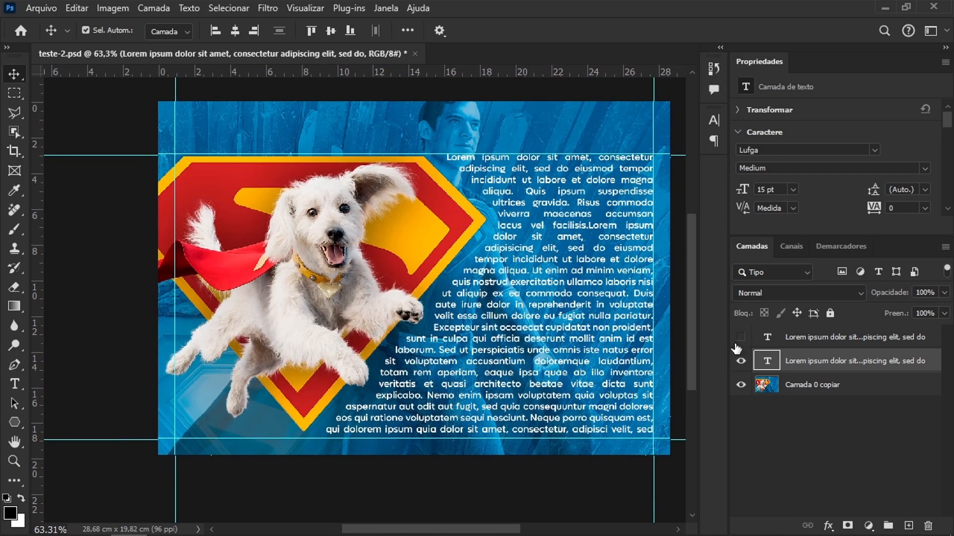
click(741, 337)
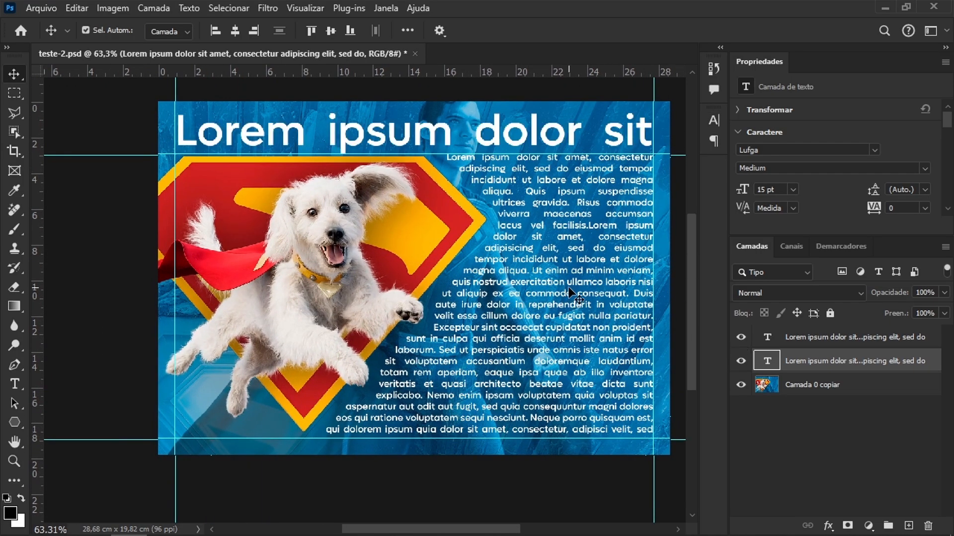
key(ctrl+h)
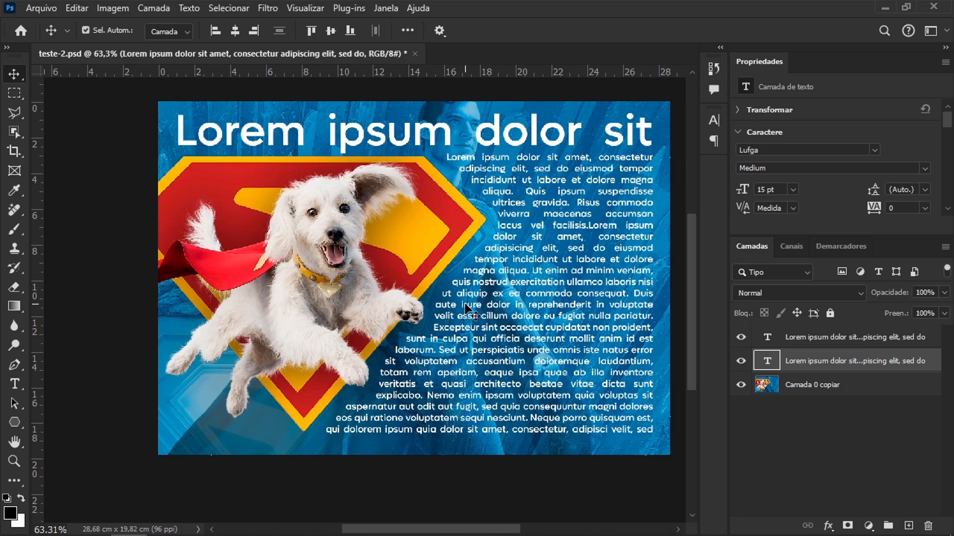
key(ctrl+0)
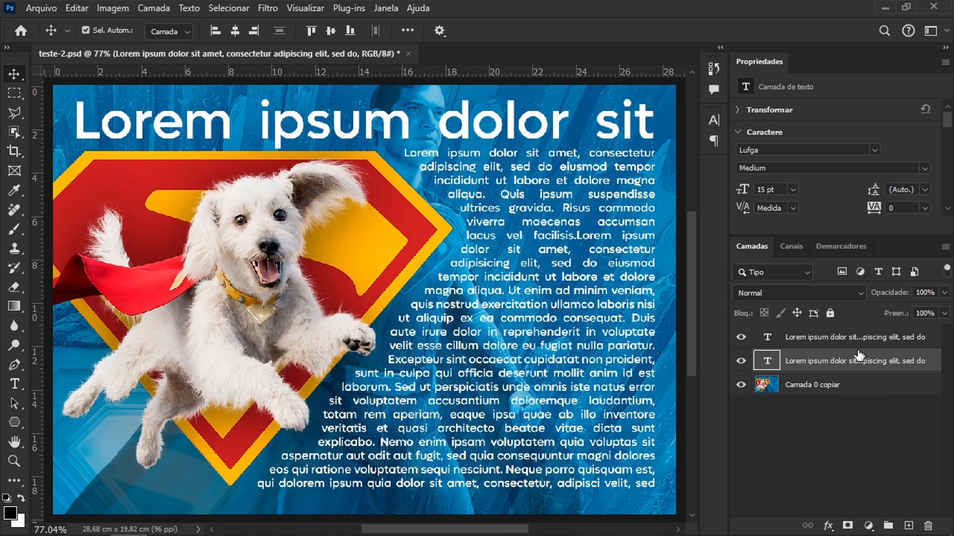
Set the wrapped paragraph text's font size to 14.5 pt.
click(712, 124)
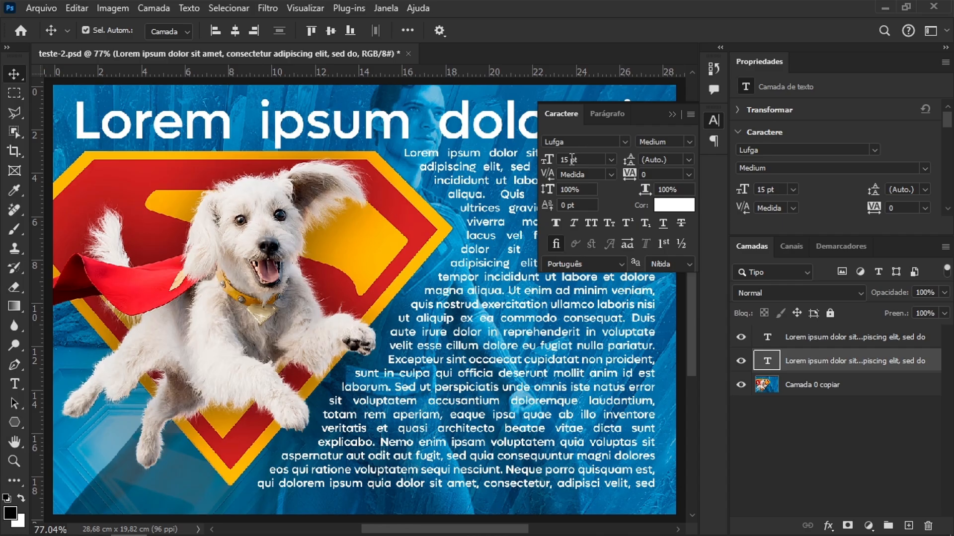
text(14,5)
key(Return)
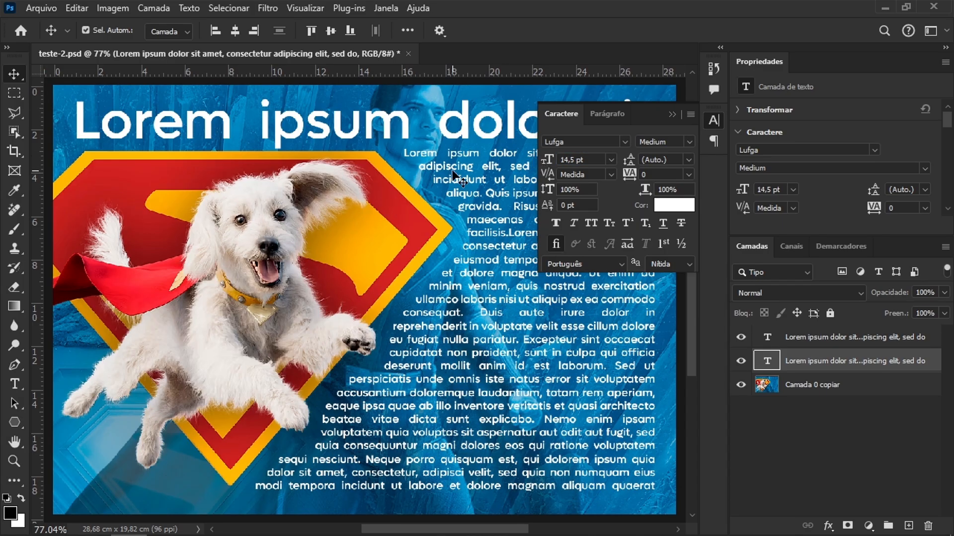
scroll(360, 360, down, 3)
scroll(201, 342, down, 3)
scroll(201, 343, up, 2)
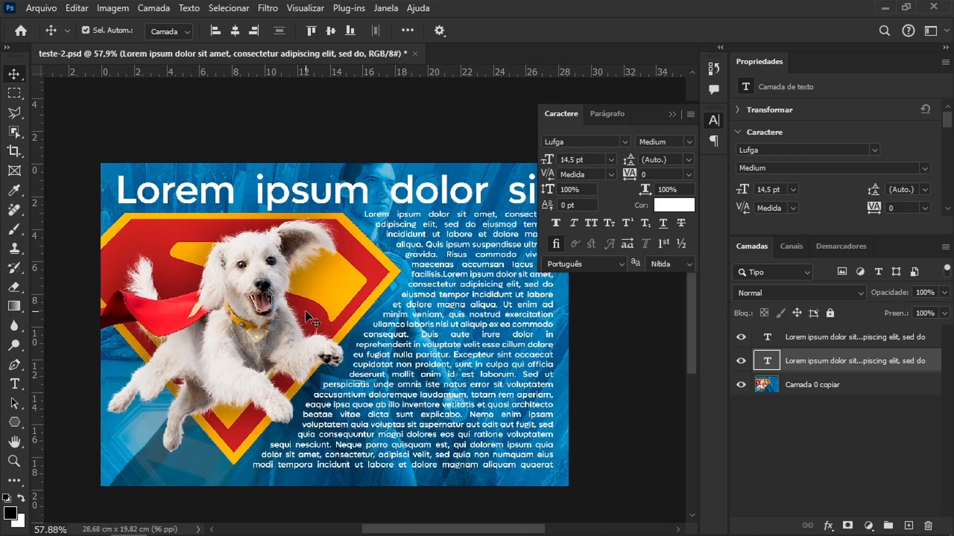
click(672, 114)
Examine the text wrap around the dog and emblem, comparing the layout with and without the headline layer.
scroll(475, 325, up, 1)
scroll(474, 326, up, 1)
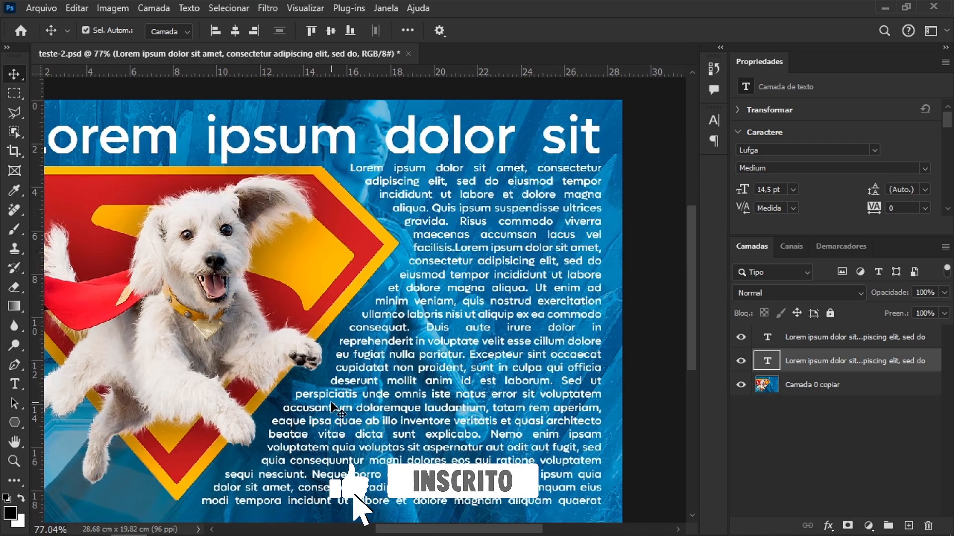
scroll(447, 278, down, 1)
scroll(417, 229, up, 1)
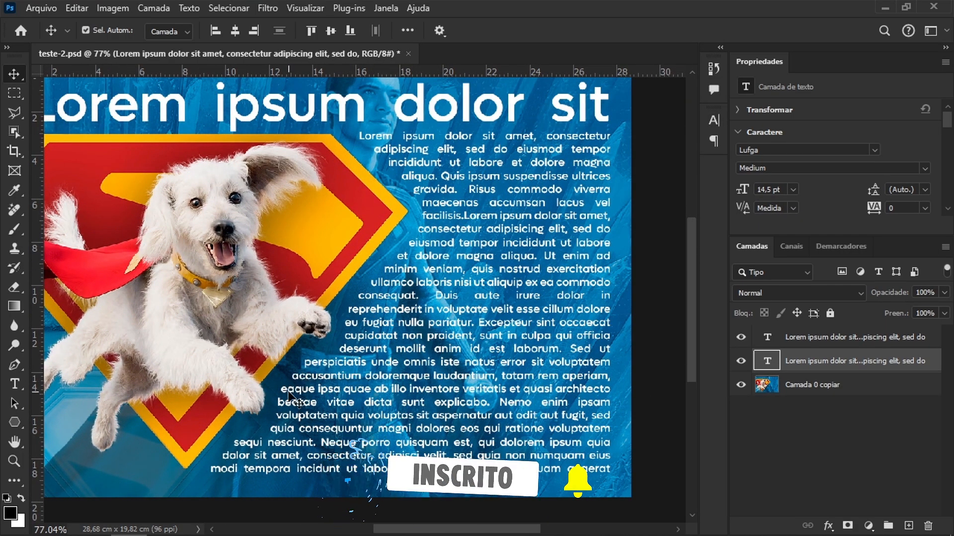
key(ctrl+0)
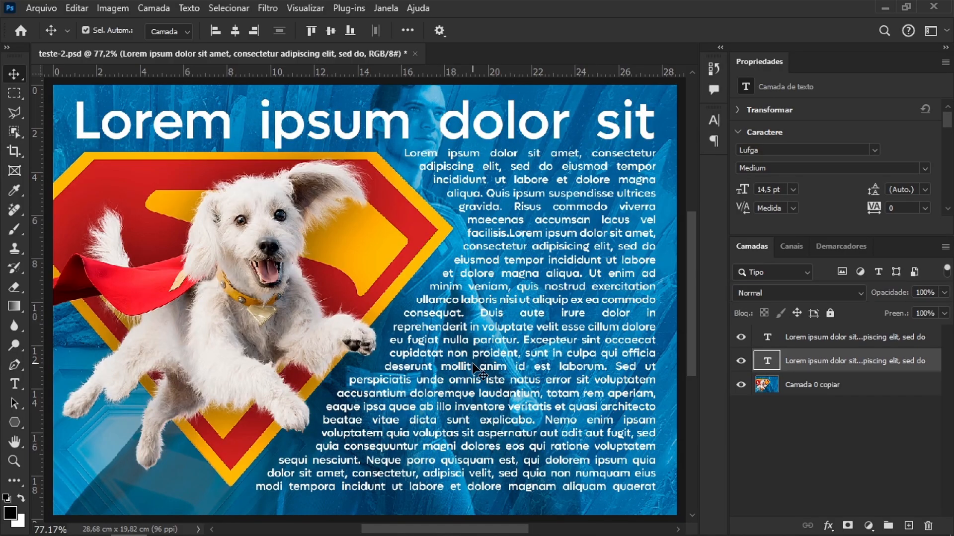
click(740, 337)
click(742, 362)
click(741, 362)
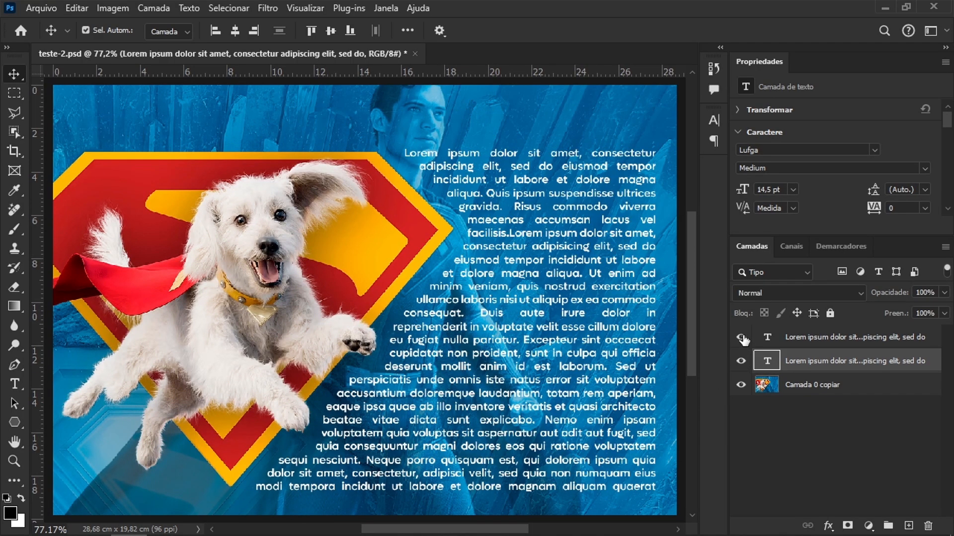
click(740, 337)
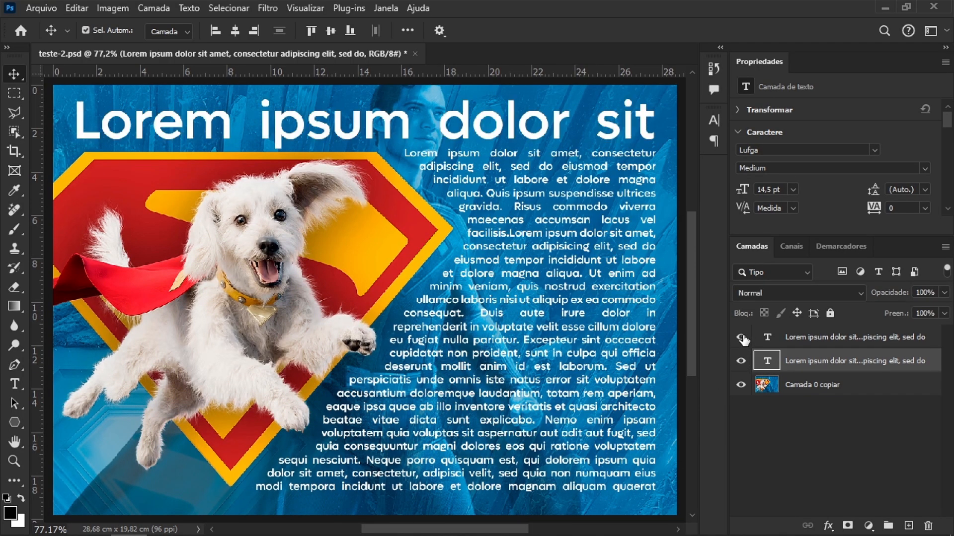
scroll(713, 291, down, 4)
scroll(446, 300, up, 3)
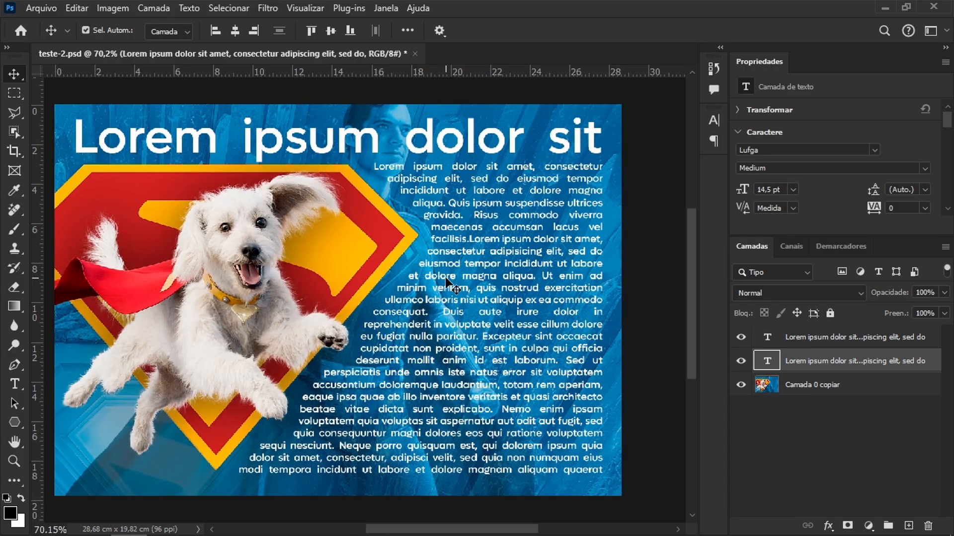
scroll(448, 284, down, 2)
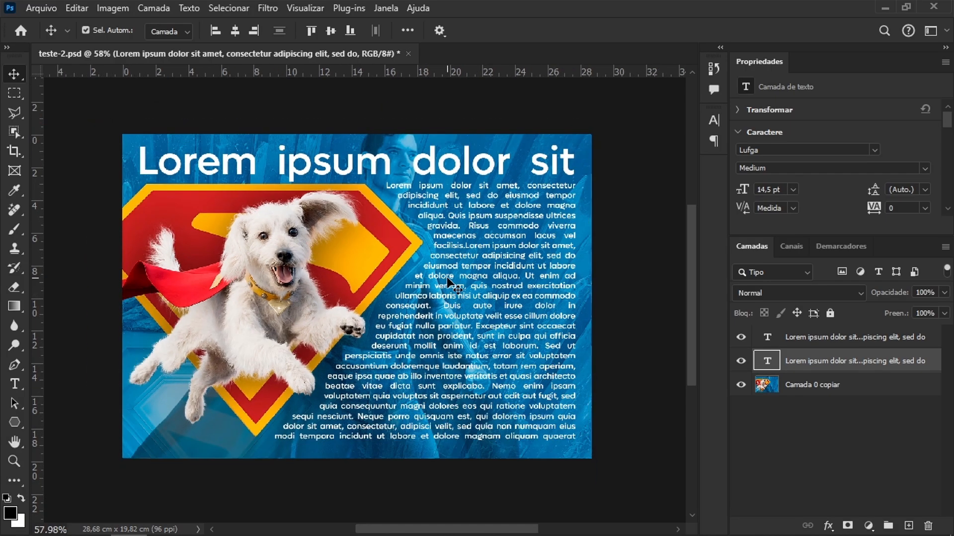
scroll(449, 283, down, 2)
scroll(448, 284, up, 2)
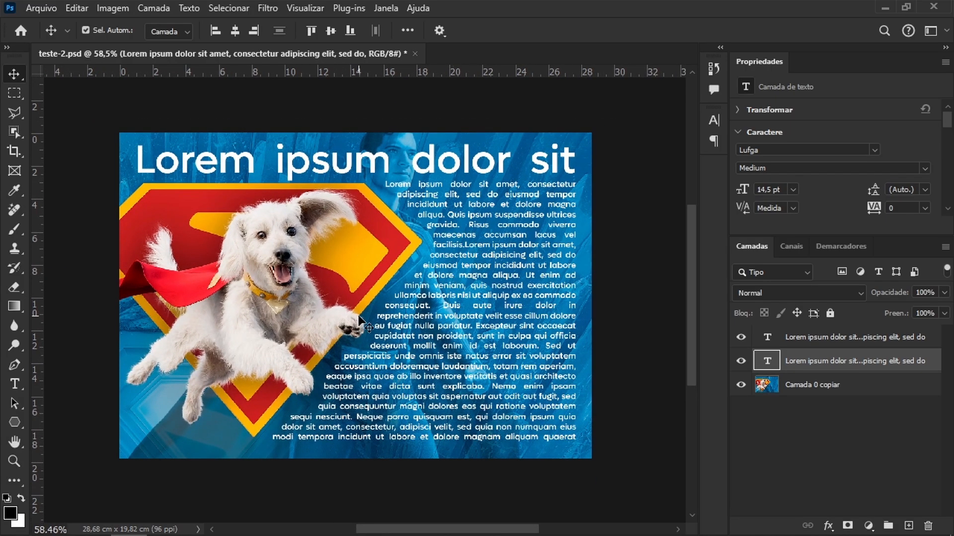